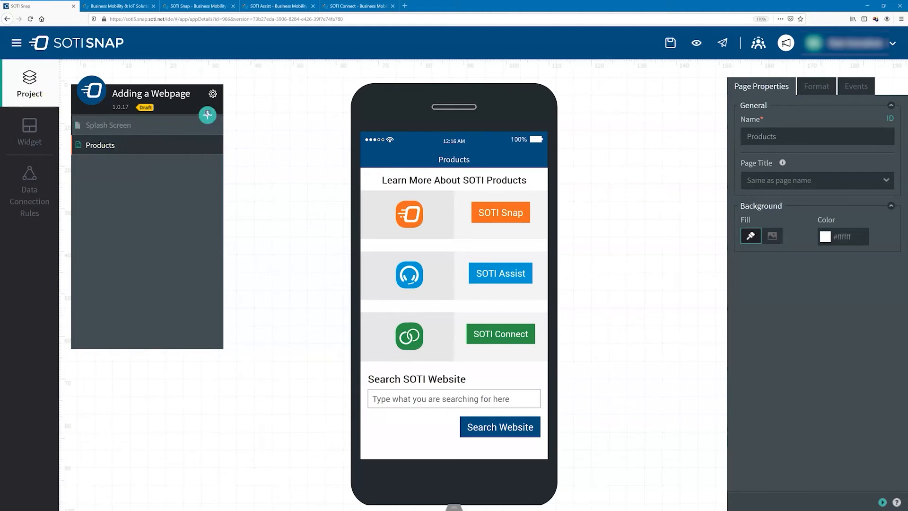
Add a new page of type Webpage named SOTI Snap to the project
{"action": "left_click", "coordinate": [207, 115]}
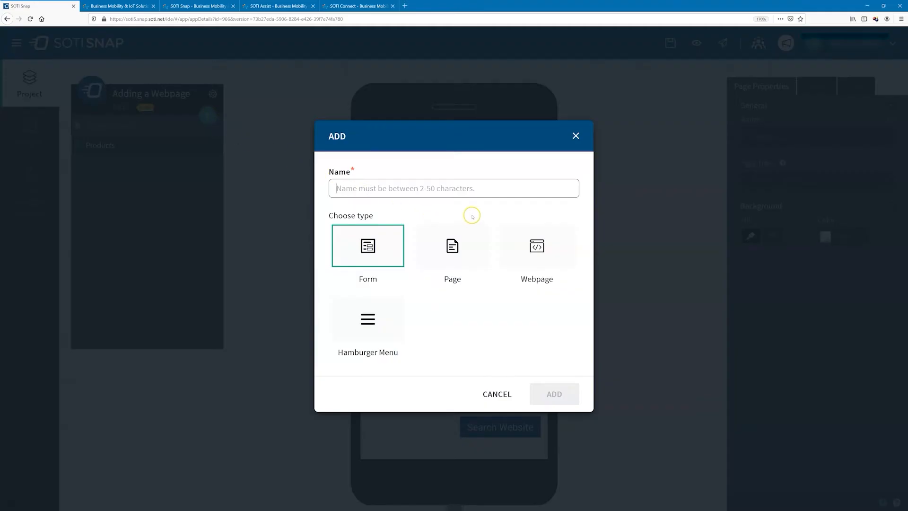
{"action": "left_click", "coordinate": [540, 231]}
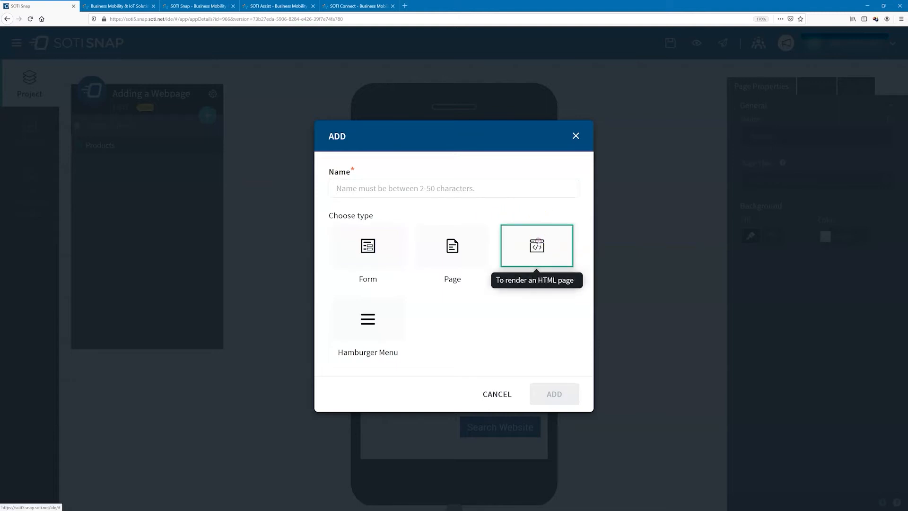
{"action": "left_click", "coordinate": [458, 185]}
{"action": "type", "text": "SOTI Snap"}
{"action": "left_click", "coordinate": [480, 201]}
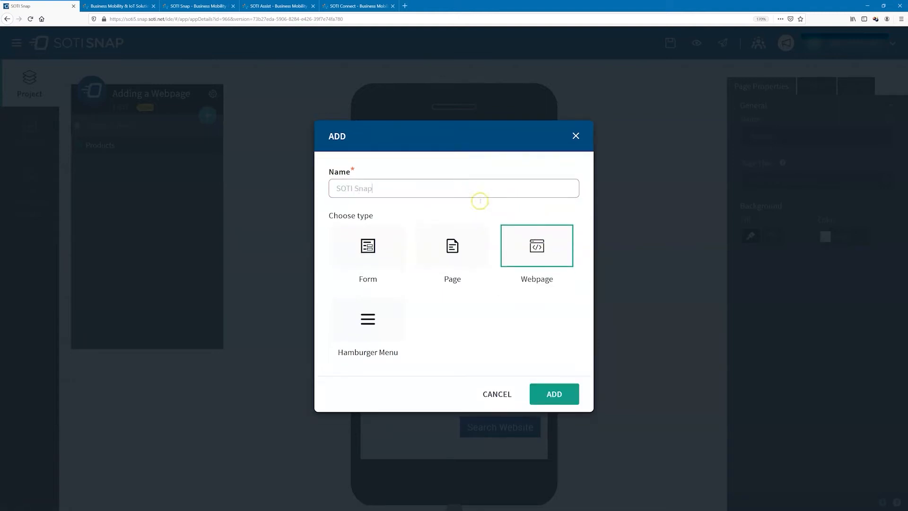
{"action": "left_click", "coordinate": [541, 392]}
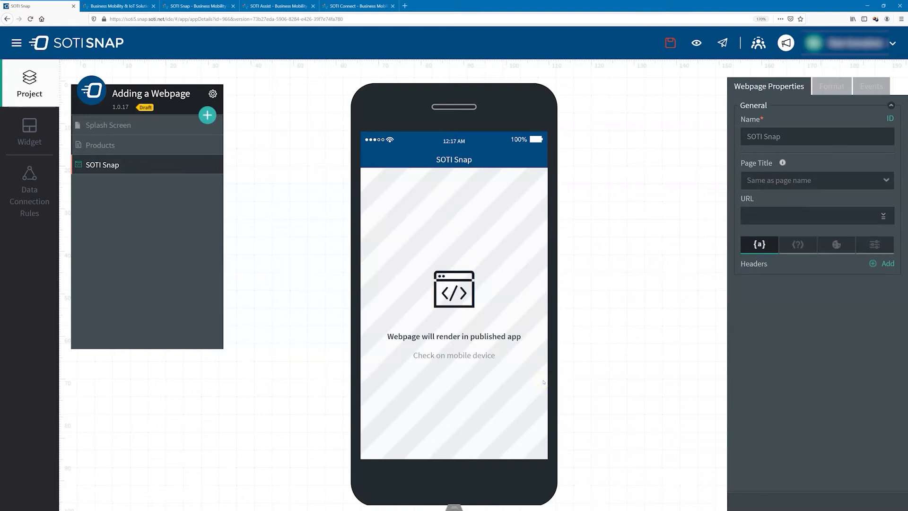
Add a second page of type Webpage named SOTI Assist to the project
{"action": "left_click", "coordinate": [208, 115]}
{"action": "left_click", "coordinate": [537, 249]}
{"action": "left_click", "coordinate": [412, 189]}
{"action": "type", "text": "SOTI Assist"}
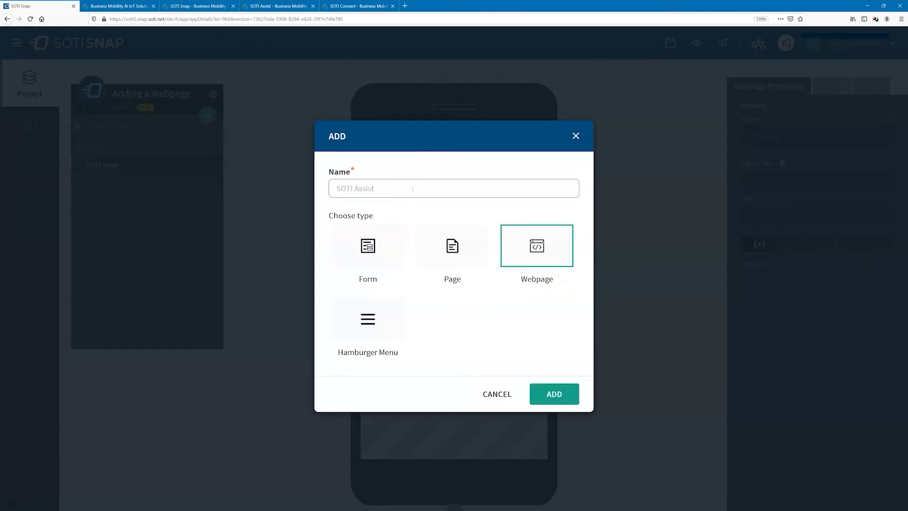
{"action": "left_click", "coordinate": [551, 393]}
Add a third page of type Webpage named SOTI Connect to the project
{"action": "left_click", "coordinate": [207, 115]}
{"action": "left_click", "coordinate": [537, 246]}
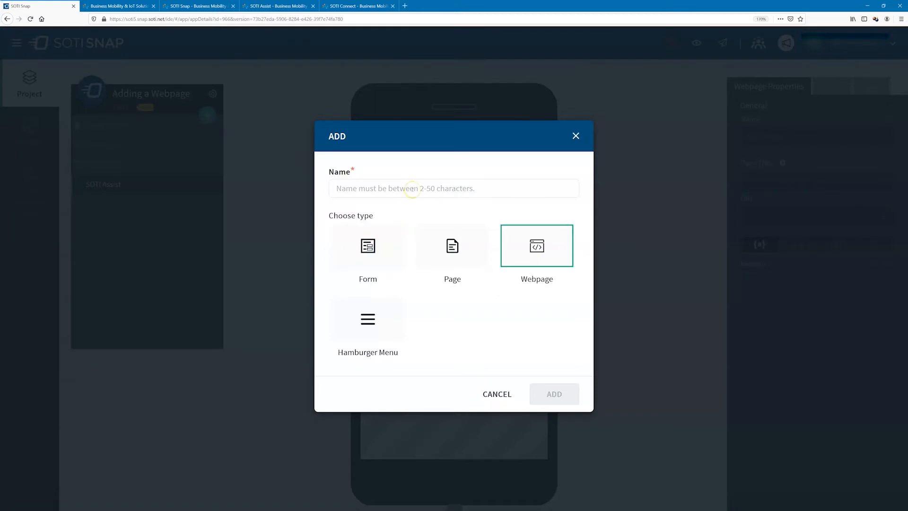
{"action": "left_click", "coordinate": [413, 189]}
{"action": "type", "text": "SOTI Connect"}
{"action": "left_click", "coordinate": [555, 393]}
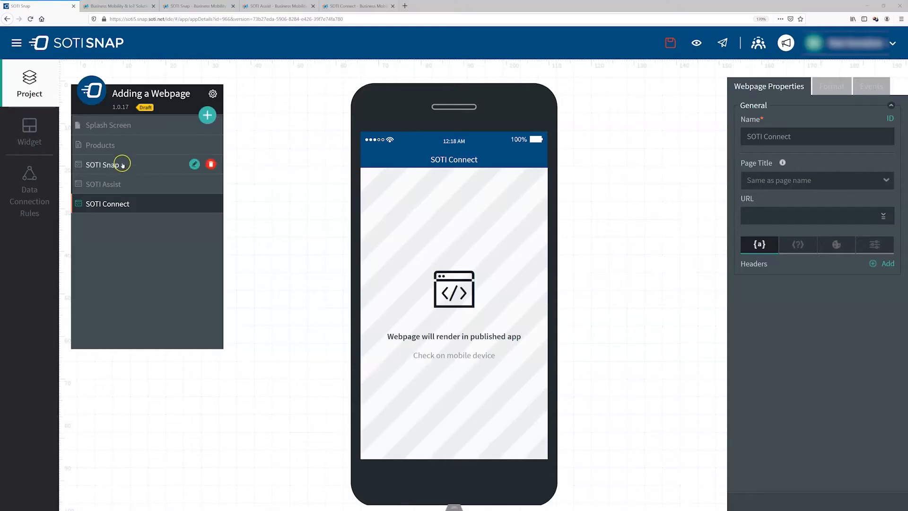
Look through the SOTI Assist and SOTI Connect webpages, and examine the SOTI Snap webpage's name property
{"action": "left_click", "coordinate": [118, 184]}
{"action": "left_click", "coordinate": [125, 201]}
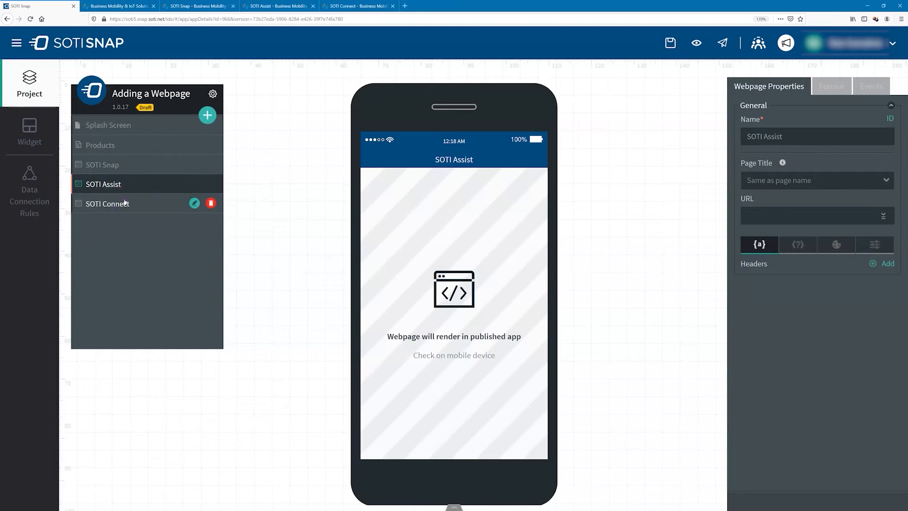
{"action": "left_click_drag", "start_coordinate": [125, 202], "coordinate": [151, 206]}
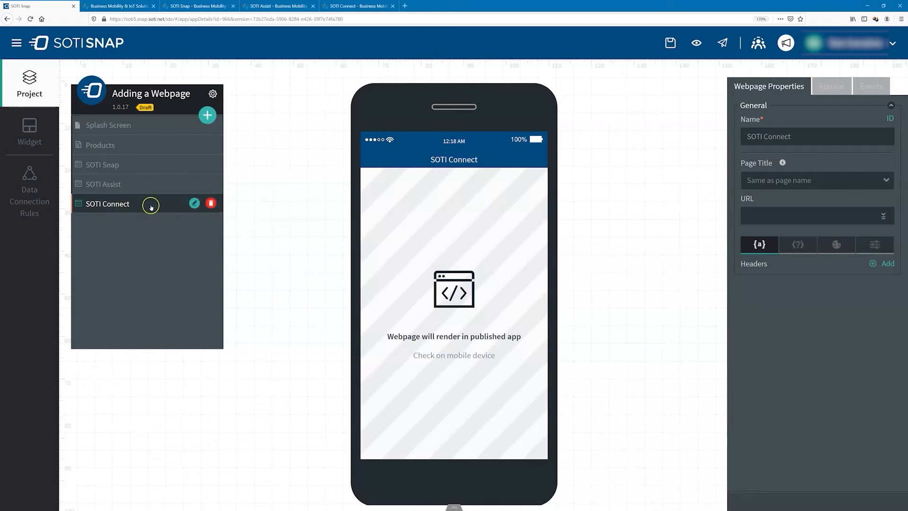
{"action": "left_click", "coordinate": [120, 166]}
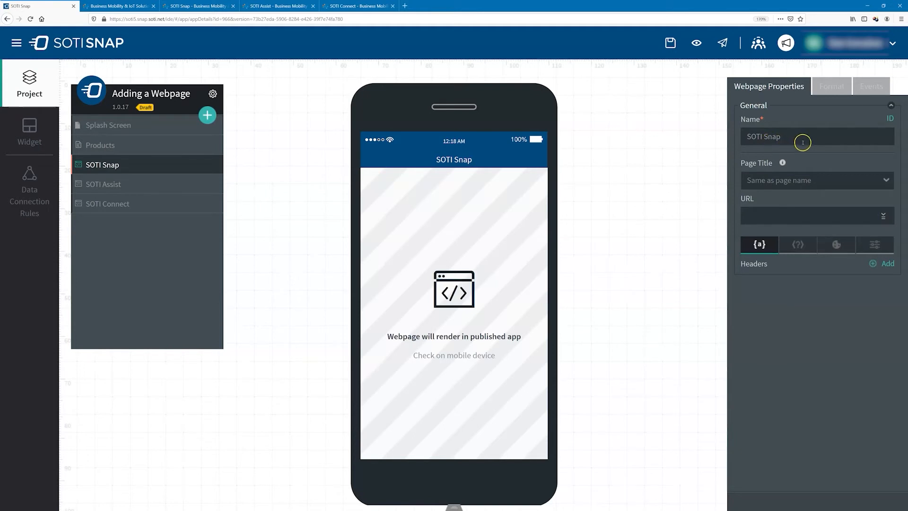
{"action": "left_click_drag", "start_coordinate": [786, 138], "coordinate": [719, 134]}
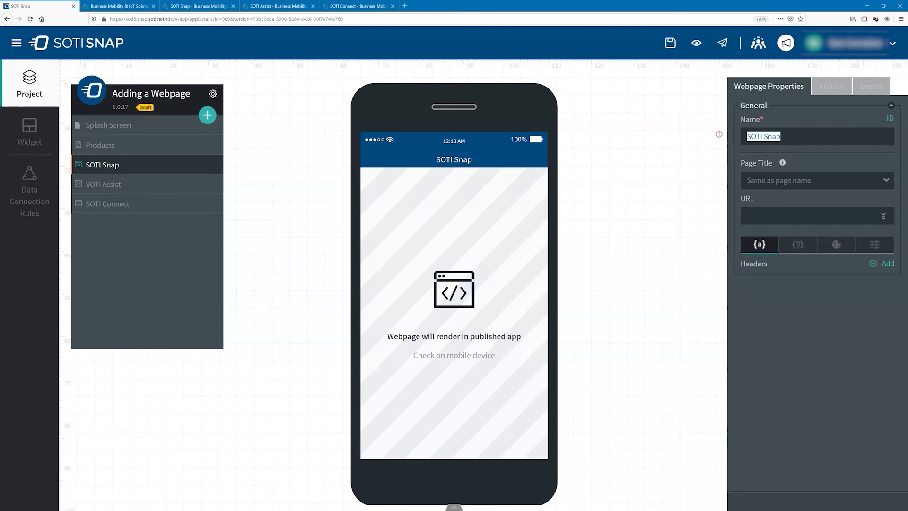
{"action": "left_click", "coordinate": [792, 140]}
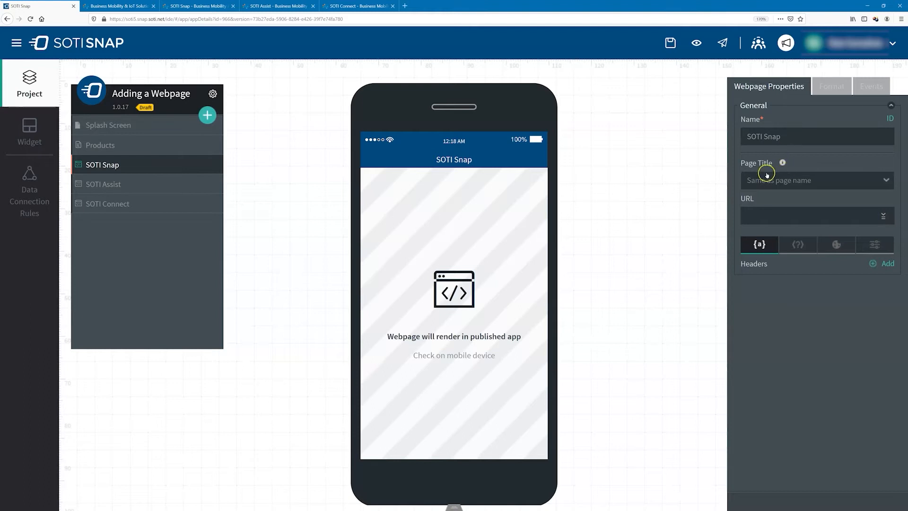
Try the Custom name option for the SOTI Snap webpage's title, and return it to Same as page name
{"action": "left_click", "coordinate": [884, 184]}
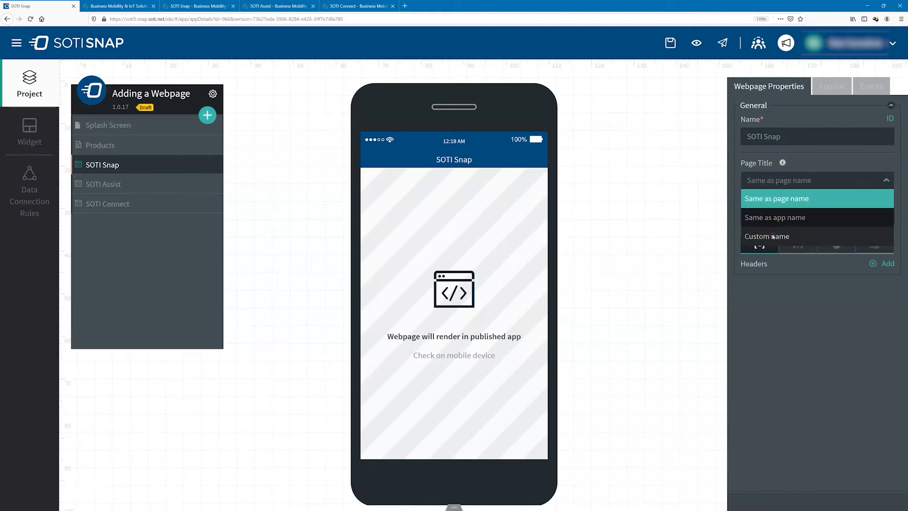
{"action": "left_click", "coordinate": [773, 237]}
{"action": "left_click", "coordinate": [757, 216]}
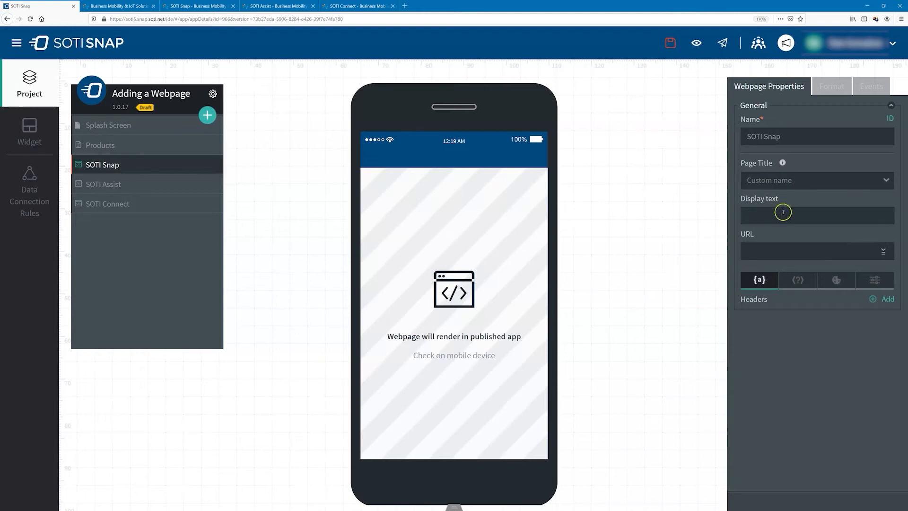
{"action": "left_click", "coordinate": [883, 179]}
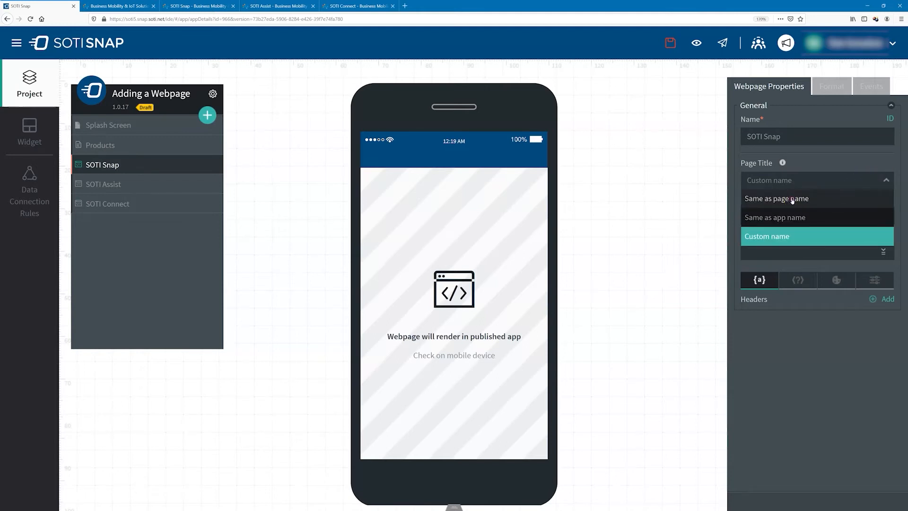
{"action": "left_click", "coordinate": [792, 199]}
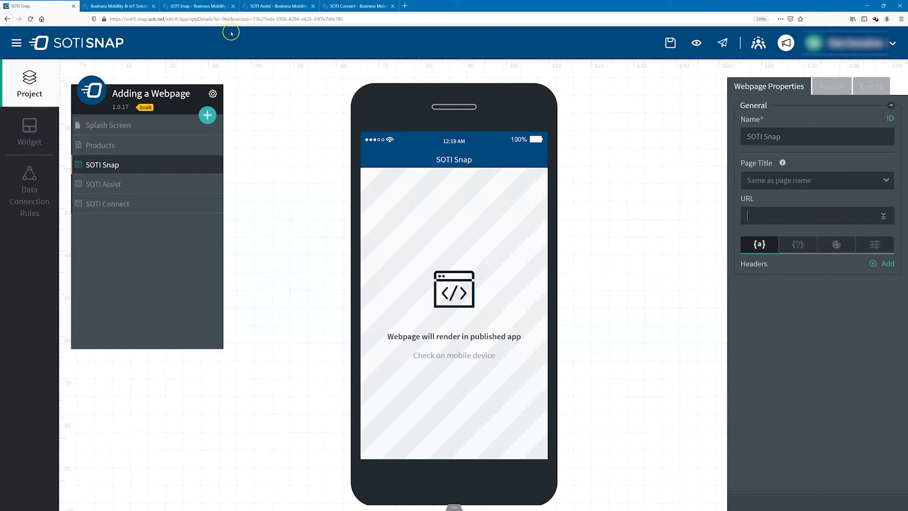
{"action": "left_click", "coordinate": [195, 6]}
{"action": "left_click_drag", "start_coordinate": [188, 19], "coordinate": [93, 16]}
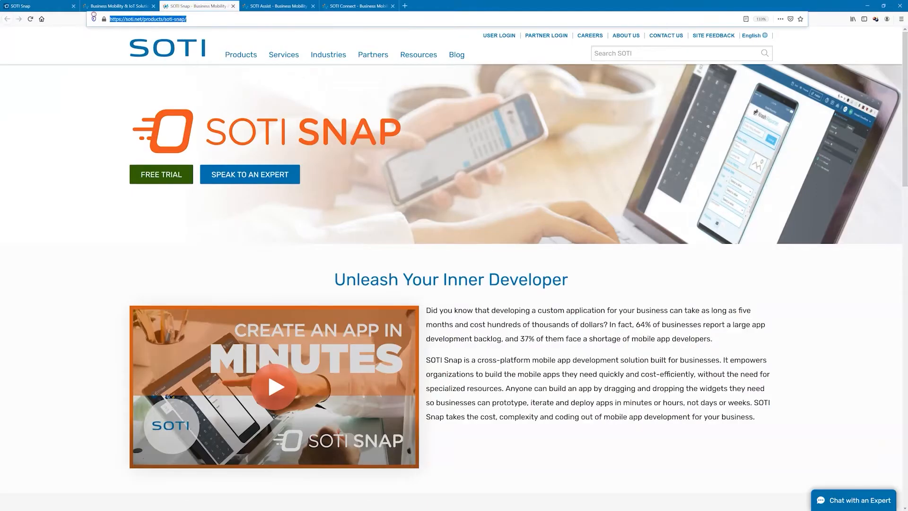
{"action": "right_click", "coordinate": [114, 18]}
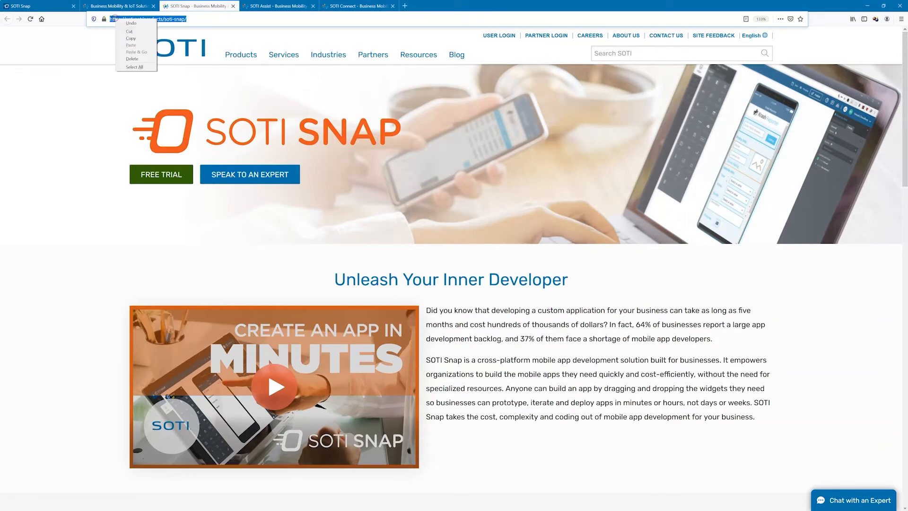
{"action": "left_click", "coordinate": [128, 37]}
{"action": "left_click", "coordinate": [53, 7]}
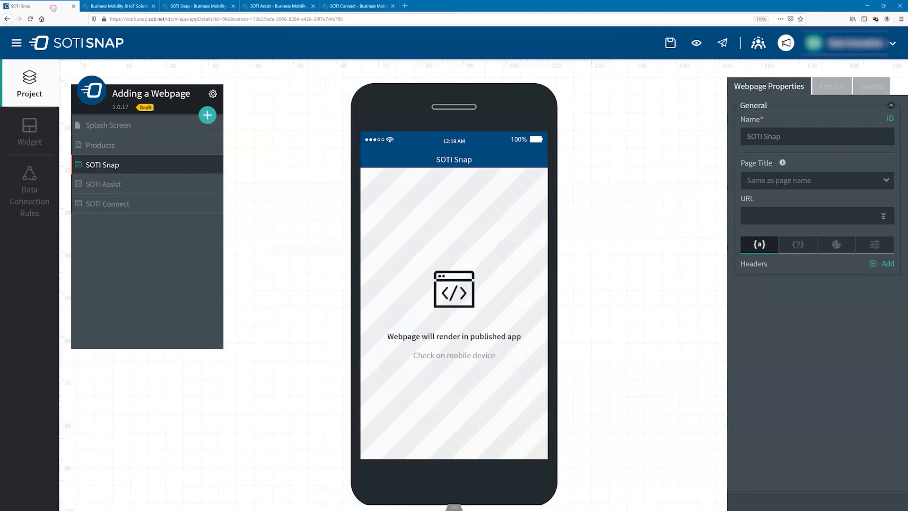
{"action": "right_click", "coordinate": [754, 215]}
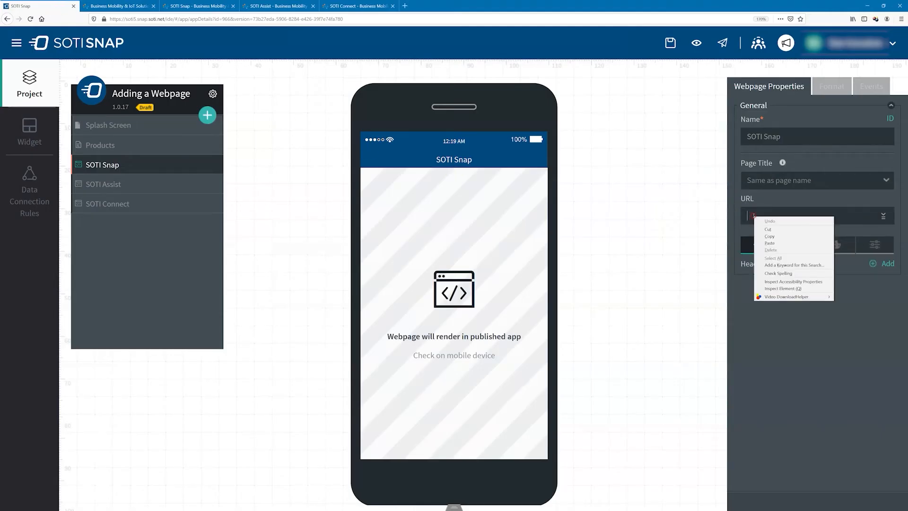
{"action": "left_click", "coordinate": [770, 243]}
{"action": "left_click", "coordinate": [760, 244]}
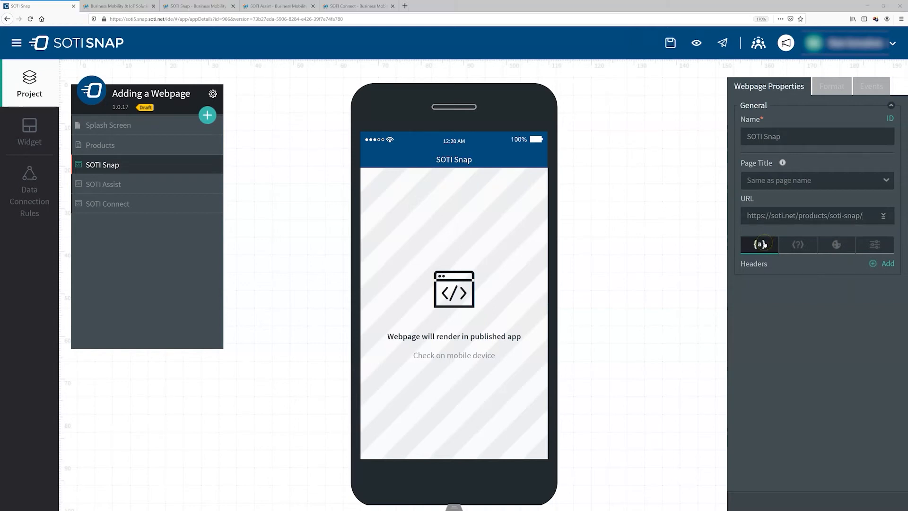
{"action": "left_click", "coordinate": [194, 182]}
{"action": "left_click", "coordinate": [278, 7]}
{"action": "left_click", "coordinate": [126, 20]}
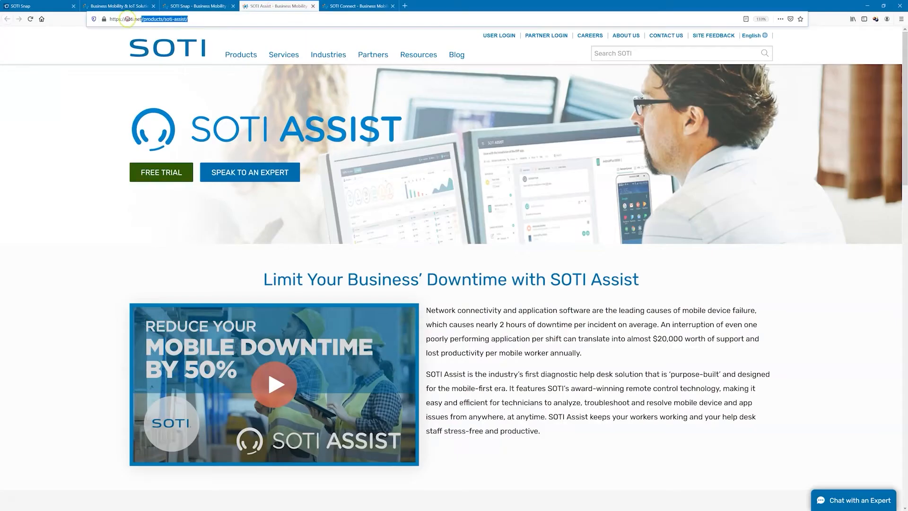
{"action": "right_click", "coordinate": [129, 19]}
{"action": "left_click", "coordinate": [140, 39]}
{"action": "left_click", "coordinate": [47, 6]}
{"action": "right_click", "coordinate": [757, 216]}
{"action": "left_click", "coordinate": [776, 242]}
{"action": "left_click", "coordinate": [459, 124]}
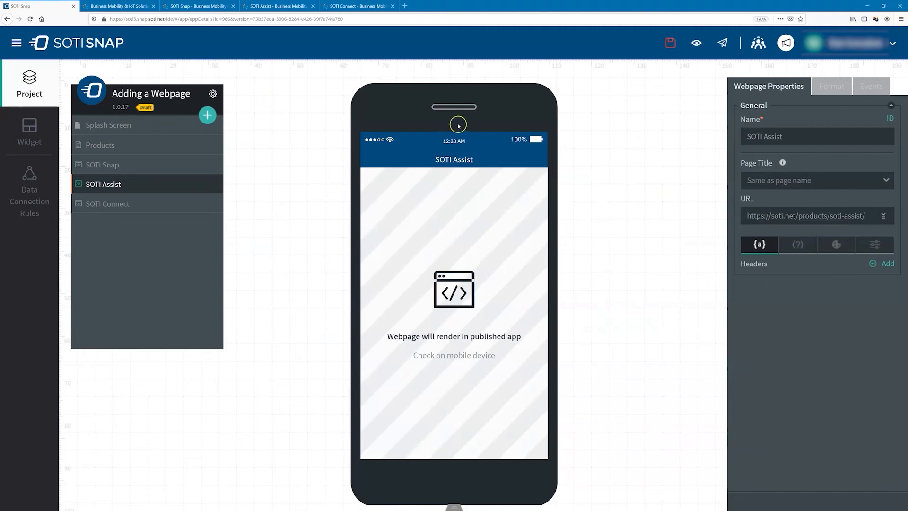
{"action": "left_click", "coordinate": [107, 203]}
{"action": "left_click", "coordinate": [335, 6]}
{"action": "left_click", "coordinate": [126, 20]}
{"action": "key", "text": "ctrl+c"}
{"action": "right_click", "coordinate": [128, 20]}
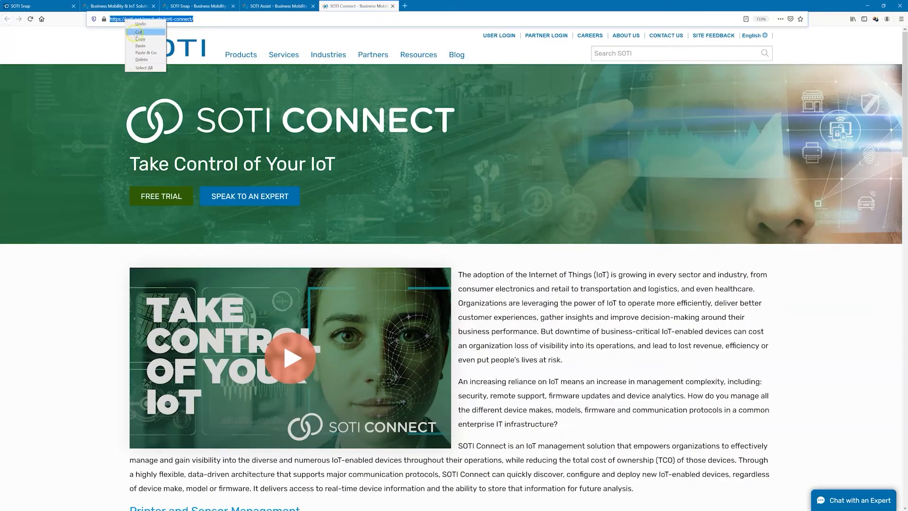
{"action": "left_click", "coordinate": [141, 39]}
{"action": "left_click", "coordinate": [48, 7]}
{"action": "right_click", "coordinate": [761, 217]}
{"action": "left_click", "coordinate": [773, 243]}
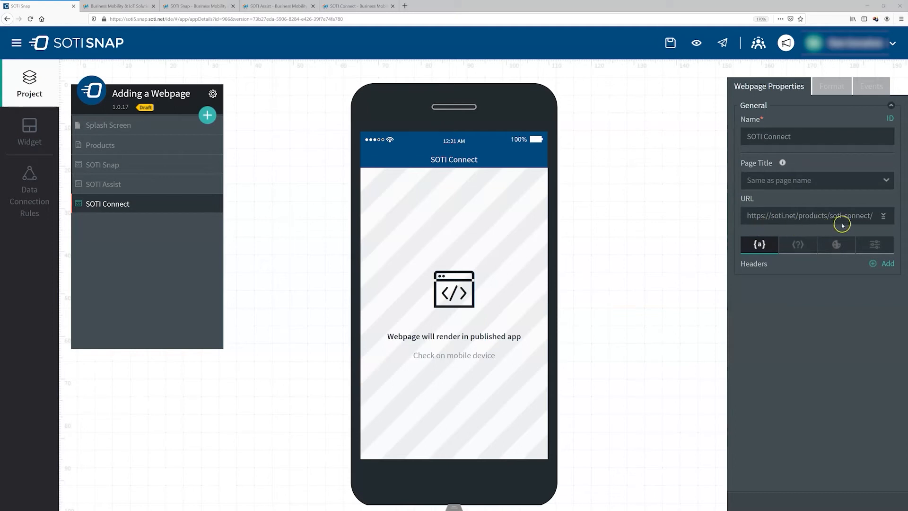
{"action": "left_click", "coordinate": [141, 185]}
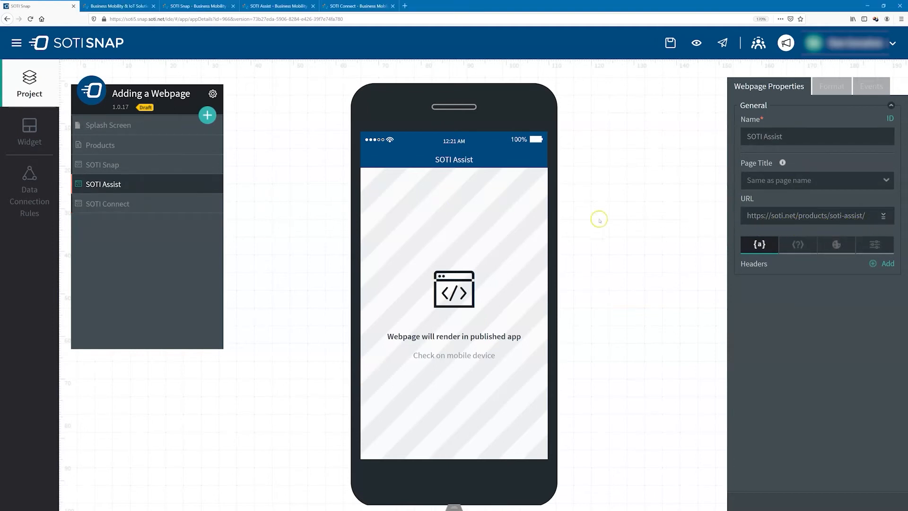
{"action": "mouse_move", "coordinate": [108, 185]}
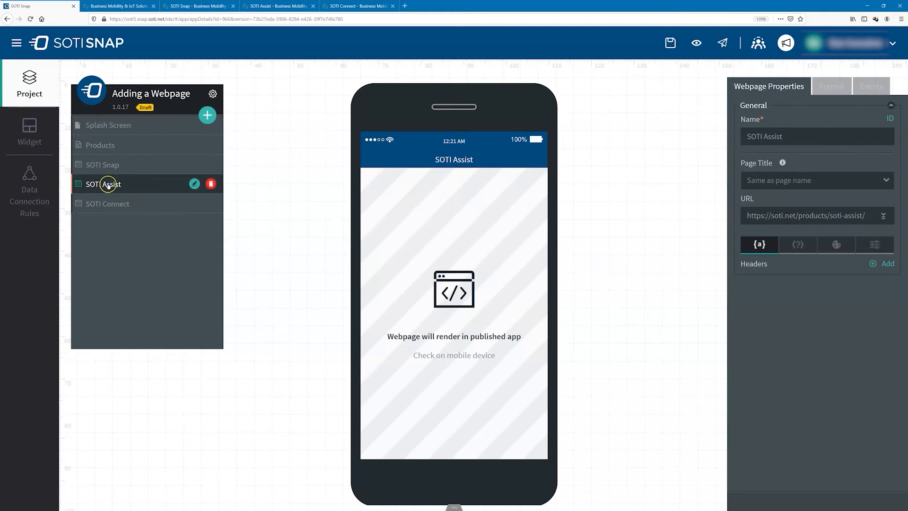
Give the SOTI Snap button on the Products page an On Click action that navigates to the SOTI Snap webpage, and save it
{"action": "left_click", "coordinate": [112, 145]}
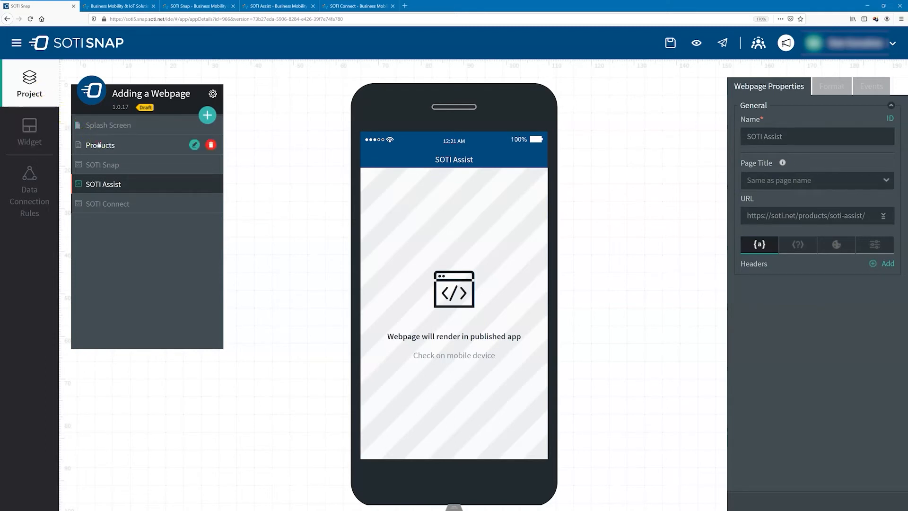
{"action": "left_click", "coordinate": [99, 145]}
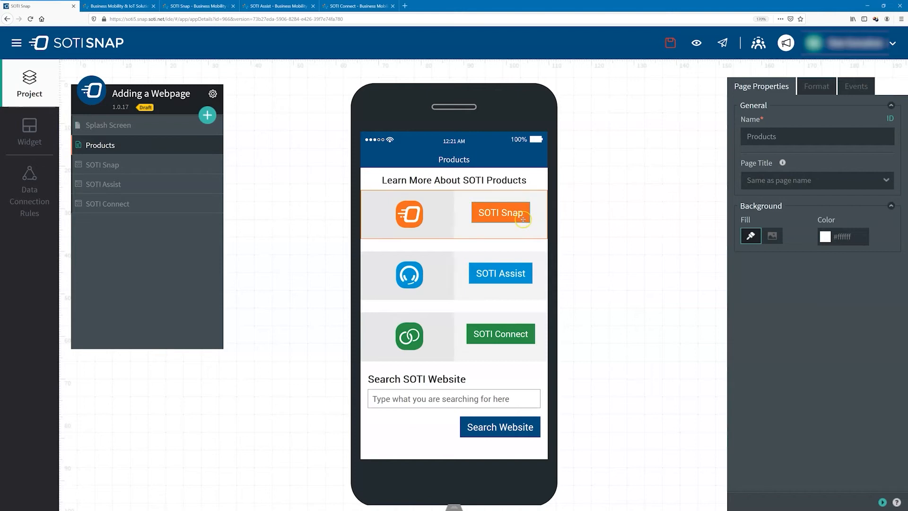
{"action": "left_click", "coordinate": [504, 211]}
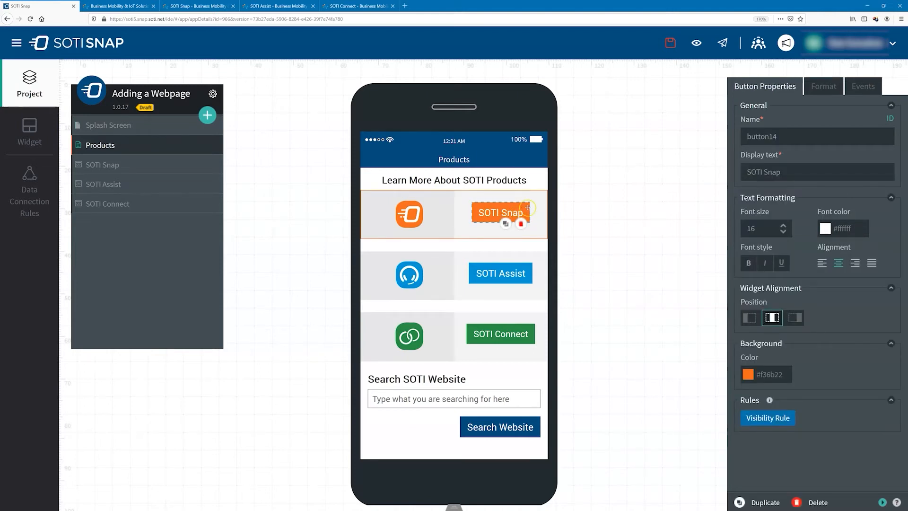
{"action": "left_click", "coordinate": [864, 85]}
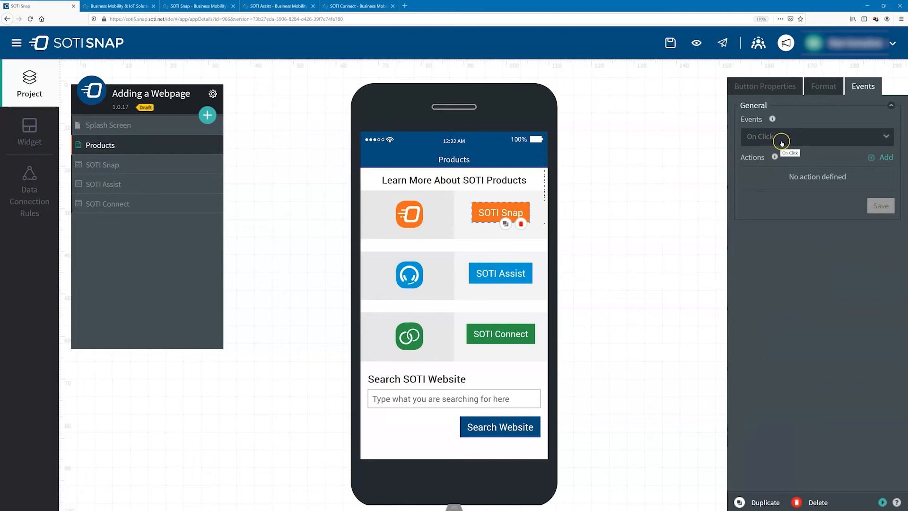
{"action": "left_click", "coordinate": [887, 158]}
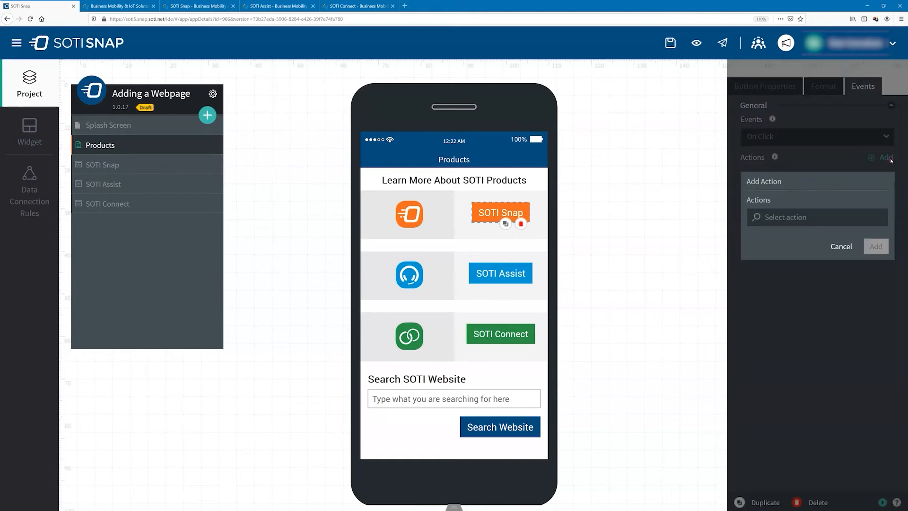
{"action": "left_click", "coordinate": [818, 218]}
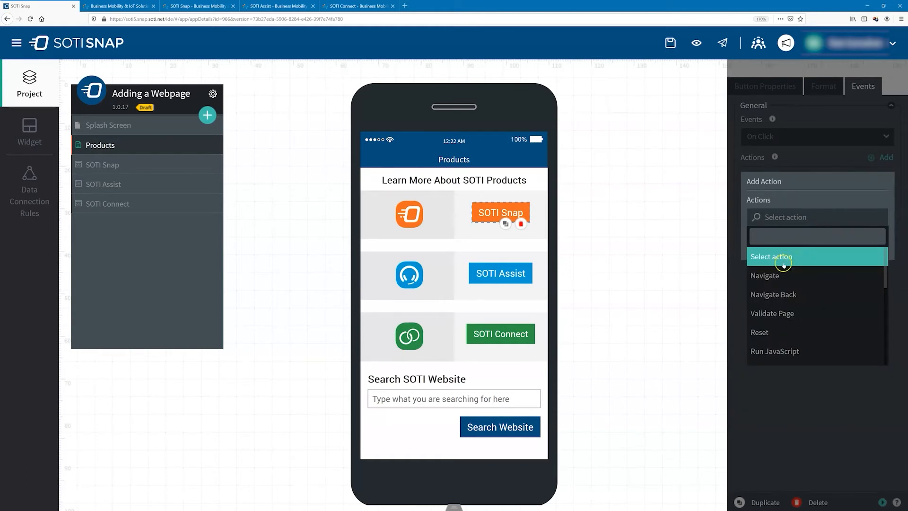
{"action": "left_click", "coordinate": [774, 276]}
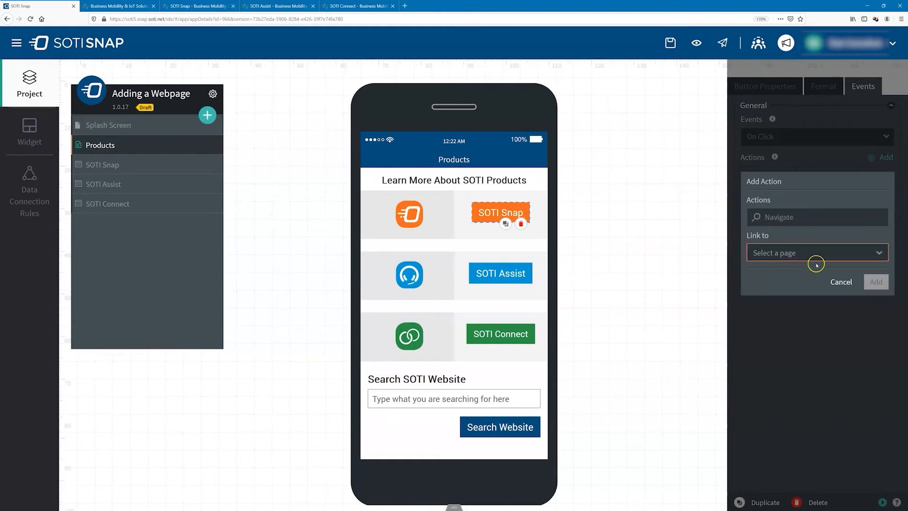
{"action": "left_click", "coordinate": [864, 253]}
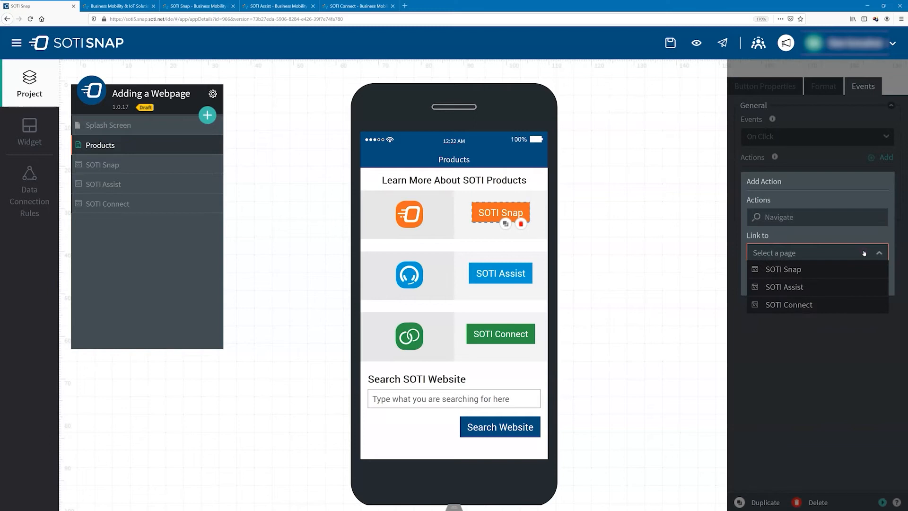
{"action": "left_click", "coordinate": [781, 268]}
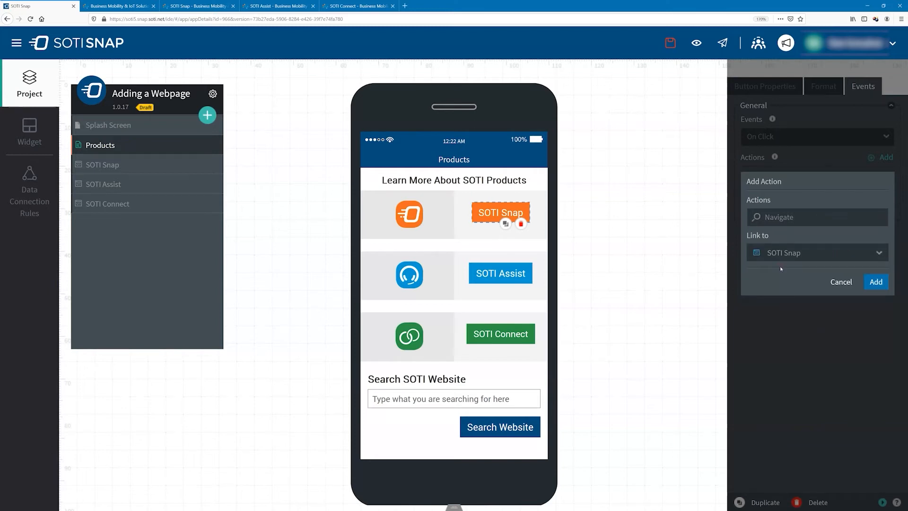
{"action": "left_click", "coordinate": [876, 282]}
{"action": "left_click", "coordinate": [883, 241]}
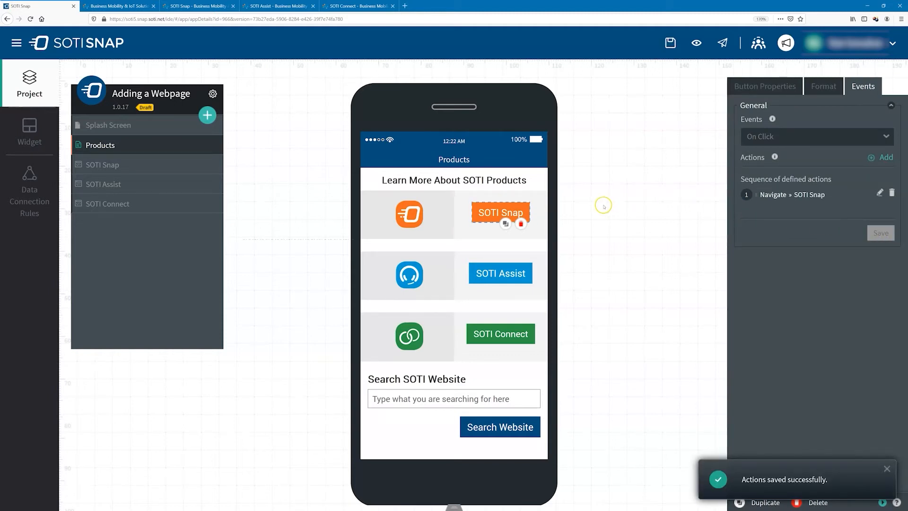
Give the SOTI Assist button on the Products page an On Click action that navigates to the SOTI Assist webpage, and save it
{"action": "left_click", "coordinate": [114, 165]}
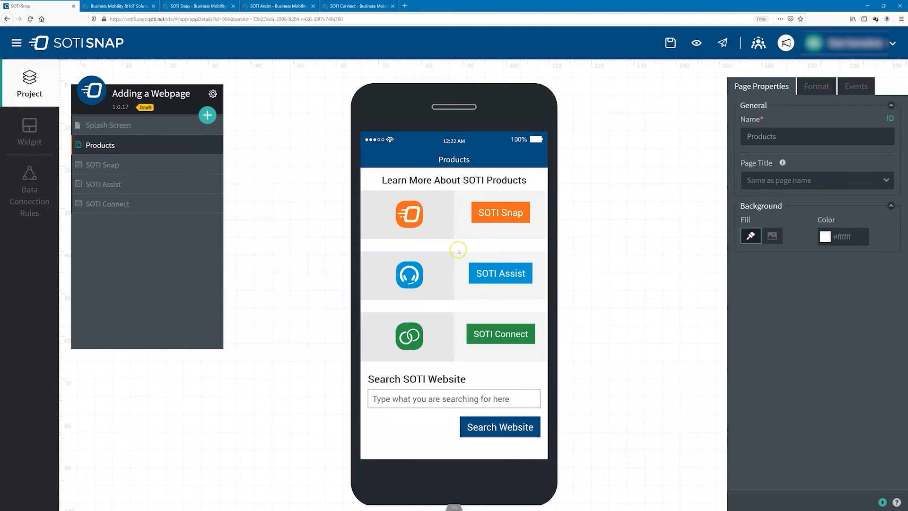
{"action": "left_click", "coordinate": [500, 273]}
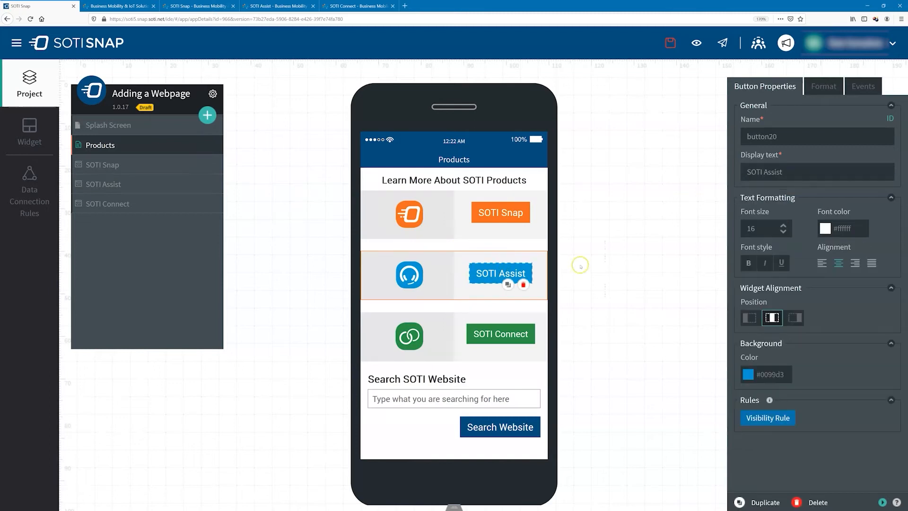
{"action": "left_click", "coordinate": [864, 86]}
{"action": "left_click", "coordinate": [883, 157]}
{"action": "left_click", "coordinate": [845, 215]}
{"action": "left_click", "coordinate": [773, 265]}
{"action": "left_click", "coordinate": [780, 253]}
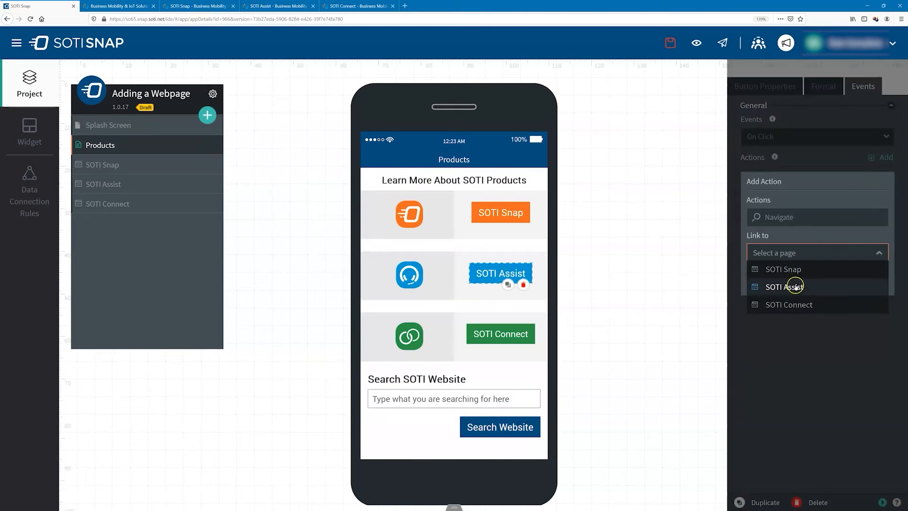
{"action": "left_click", "coordinate": [795, 287]}
{"action": "left_click", "coordinate": [876, 233]}
Give the SOTI Connect button on the Products page an On Click action that navigates to the SOTI Connect webpage, and save it
{"action": "left_click", "coordinate": [511, 334]}
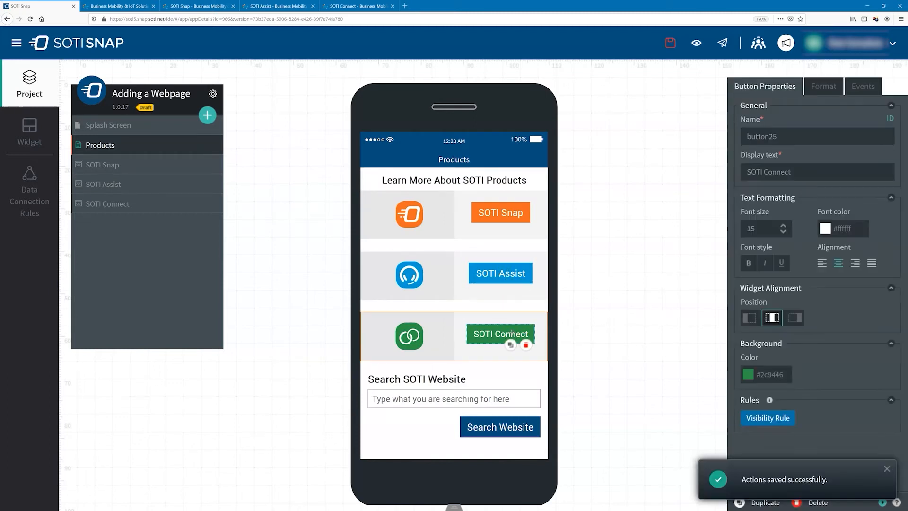
{"action": "left_click", "coordinate": [863, 86]}
{"action": "left_click", "coordinate": [883, 157]}
{"action": "left_click", "coordinate": [825, 217]}
{"action": "left_click", "coordinate": [791, 271]}
{"action": "left_click", "coordinate": [829, 251]}
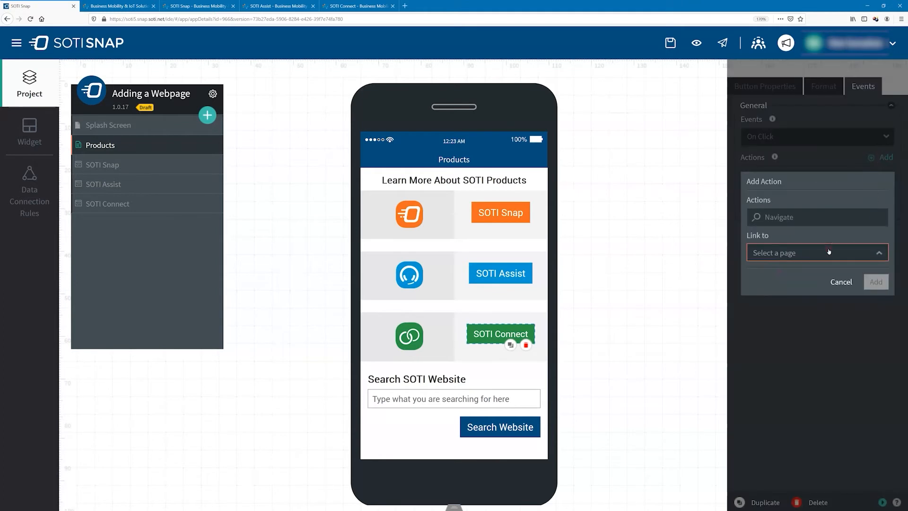
{"action": "left_click", "coordinate": [795, 303]}
{"action": "left_click", "coordinate": [876, 282]}
{"action": "left_click", "coordinate": [880, 233]}
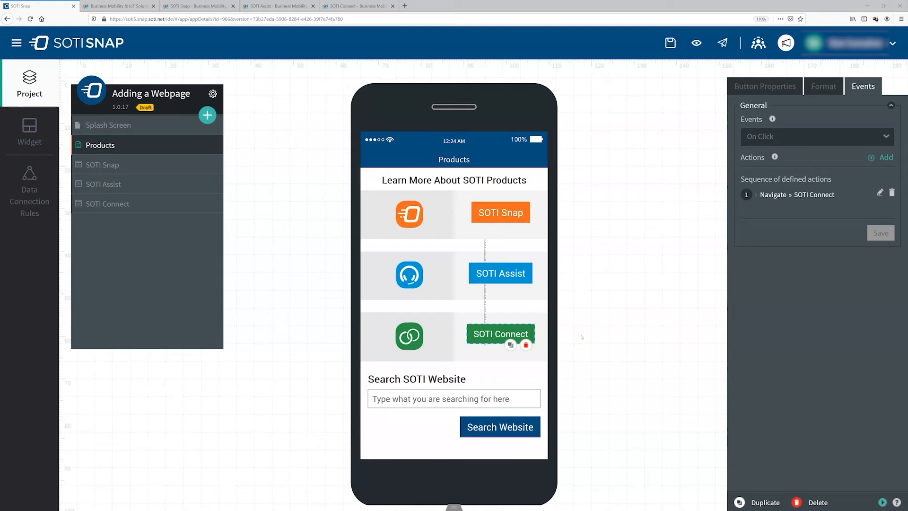
Review the SOTI Snap, SOTI Assist and SOTI Connect webpages, and publish the app with the existing publish settings
{"action": "left_click", "coordinate": [135, 165]}
{"action": "left_click", "coordinate": [135, 189]}
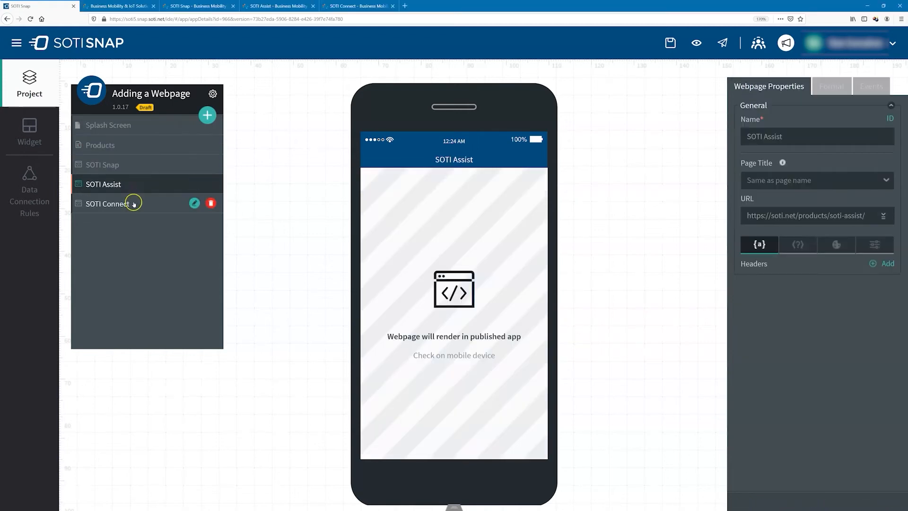
{"action": "left_click", "coordinate": [135, 205]}
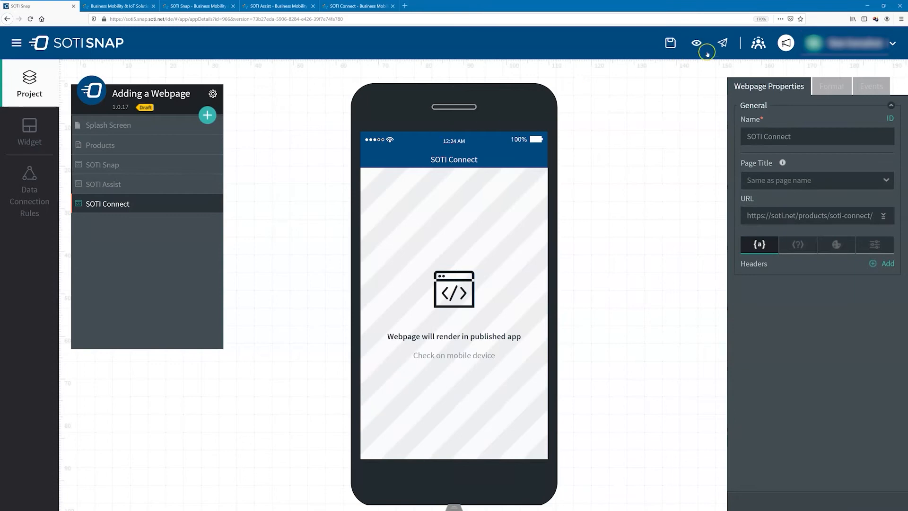
{"action": "left_click", "coordinate": [723, 43]}
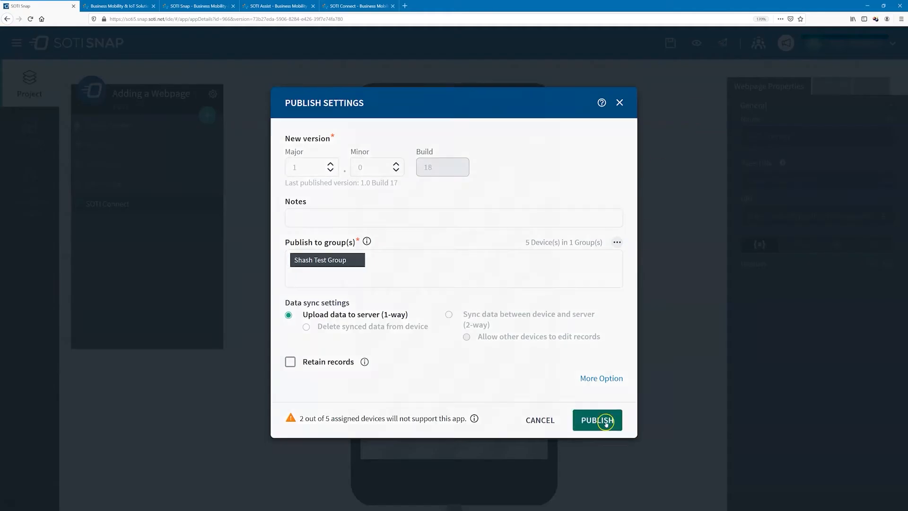
{"action": "left_click", "coordinate": [597, 424]}
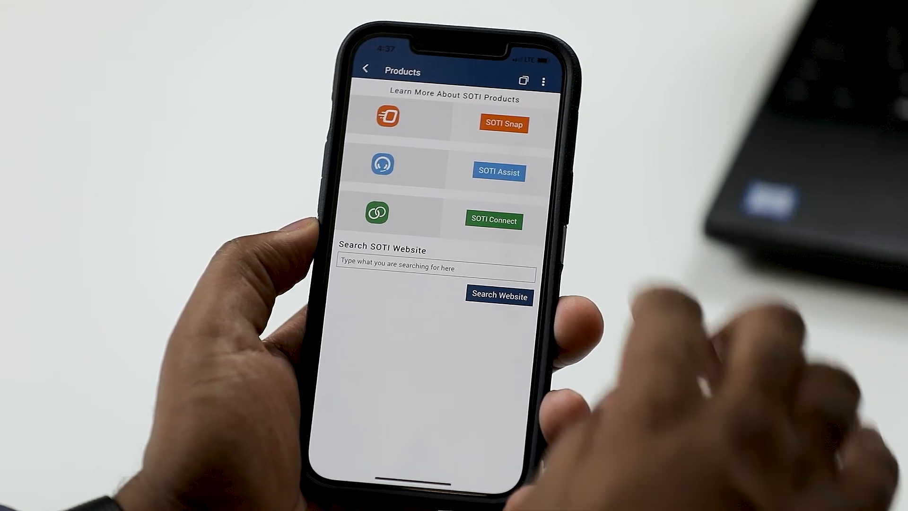
{"action": "left_click", "coordinate": [501, 120]}
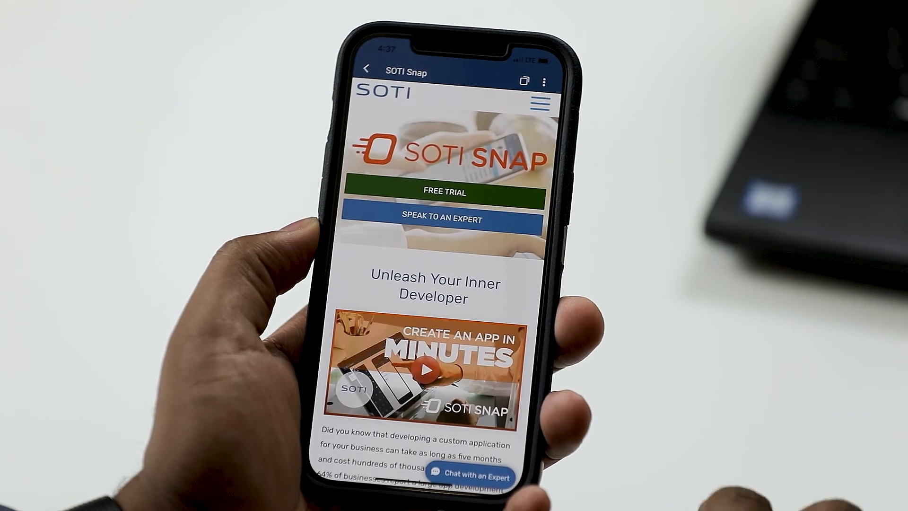
{"action": "scroll", "coordinate": [450, 284], "scroll_direction": "down", "scroll_amount": 3}
{"action": "scroll", "coordinate": [508, 199], "scroll_direction": "up", "scroll_amount": 3}
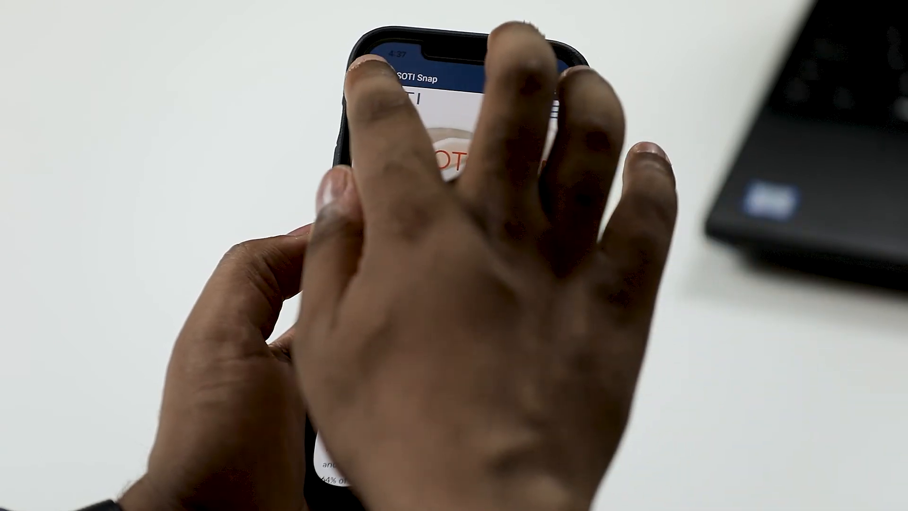
{"action": "left_click", "coordinate": [369, 70]}
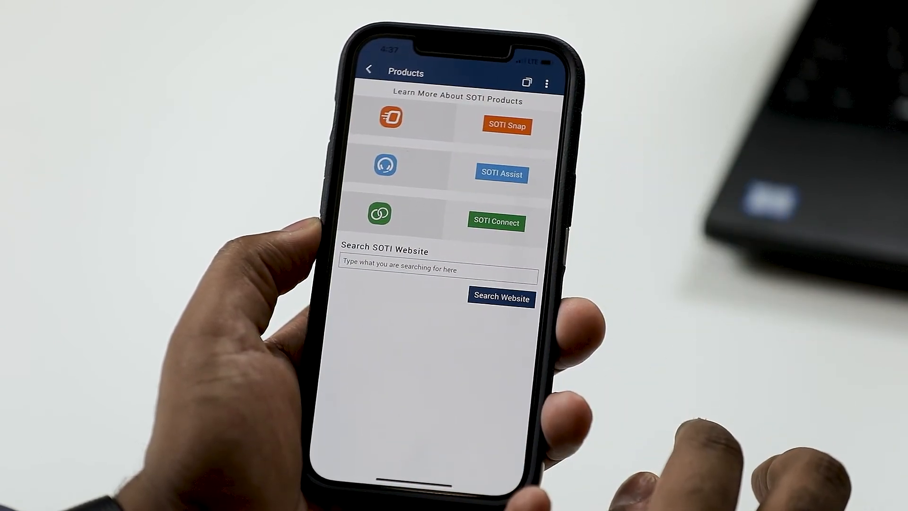
{"action": "left_click", "coordinate": [510, 172]}
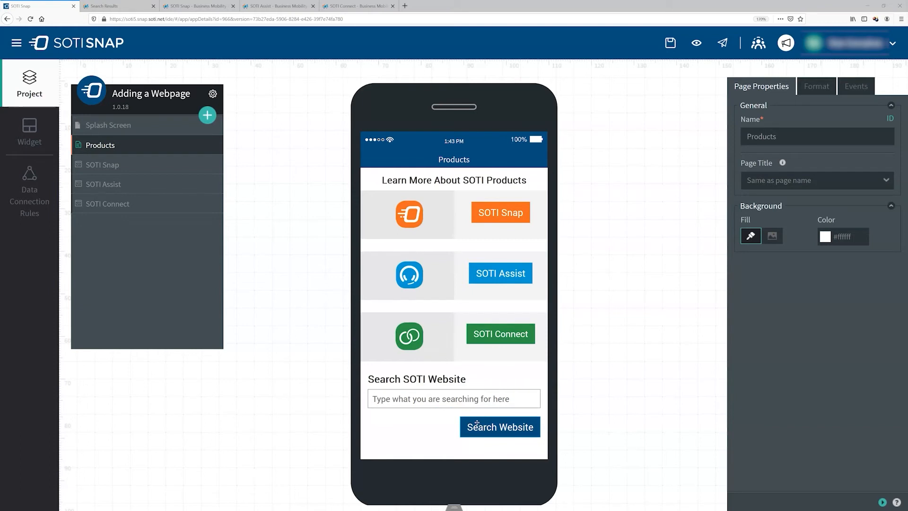
{"action": "left_click", "coordinate": [476, 401]}
{"action": "left_click", "coordinate": [492, 424]}
Rename the text box under Search SOTI Website on the Products page to searchTerm1
{"action": "left_click", "coordinate": [487, 399]}
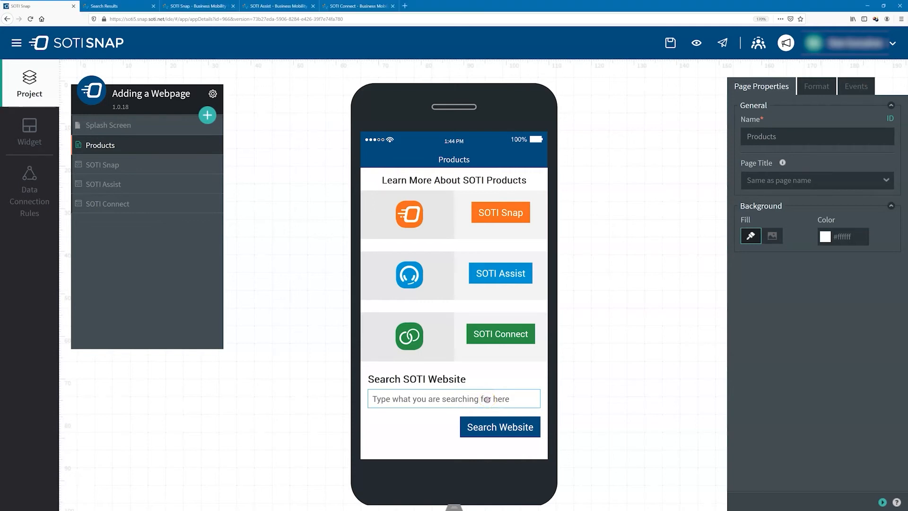
{"action": "left_click", "coordinate": [488, 399]}
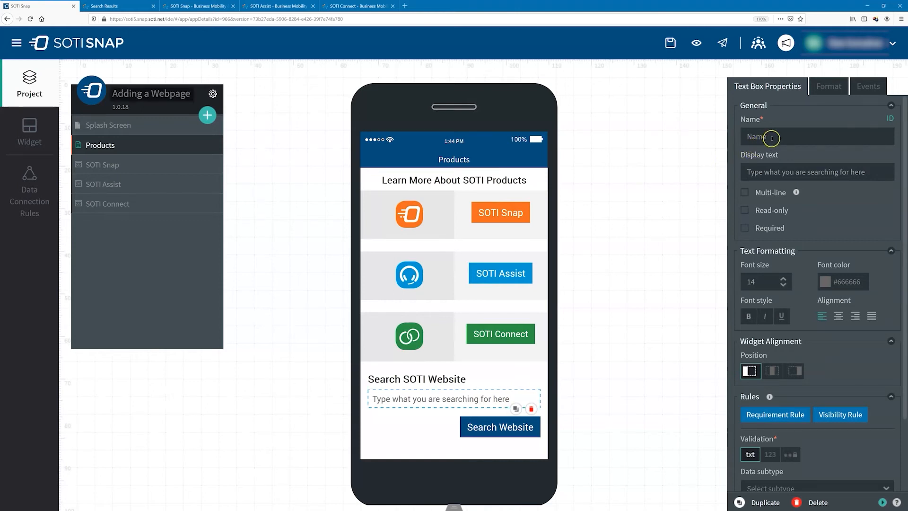
{"action": "double_click", "coordinate": [772, 138]}
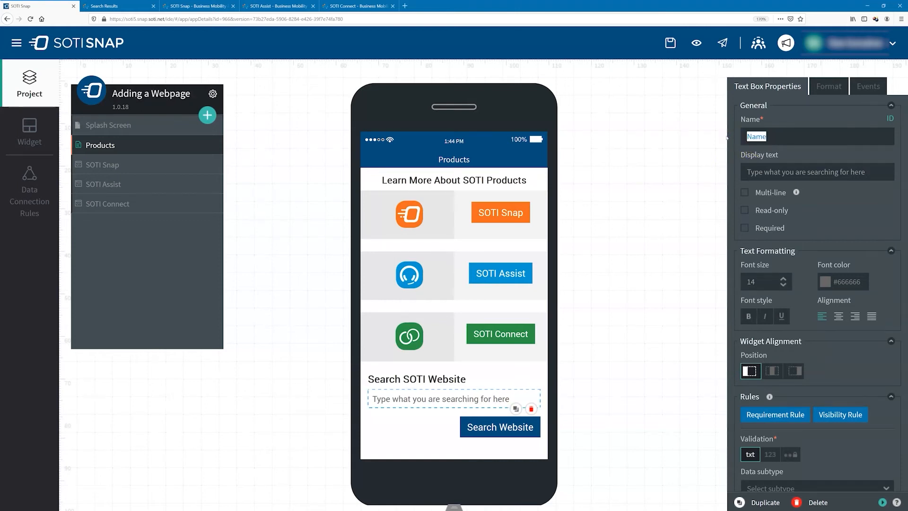
{"action": "type", "text": "searchTer"}
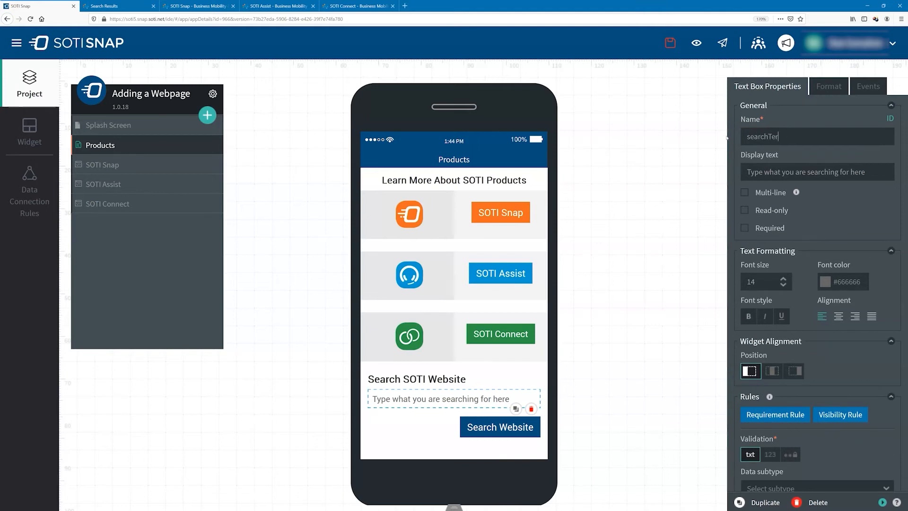
{"action": "type", "text": "m1"}
Add an item of type Webpage named Search Results to the app
{"action": "left_click", "coordinate": [207, 115]}
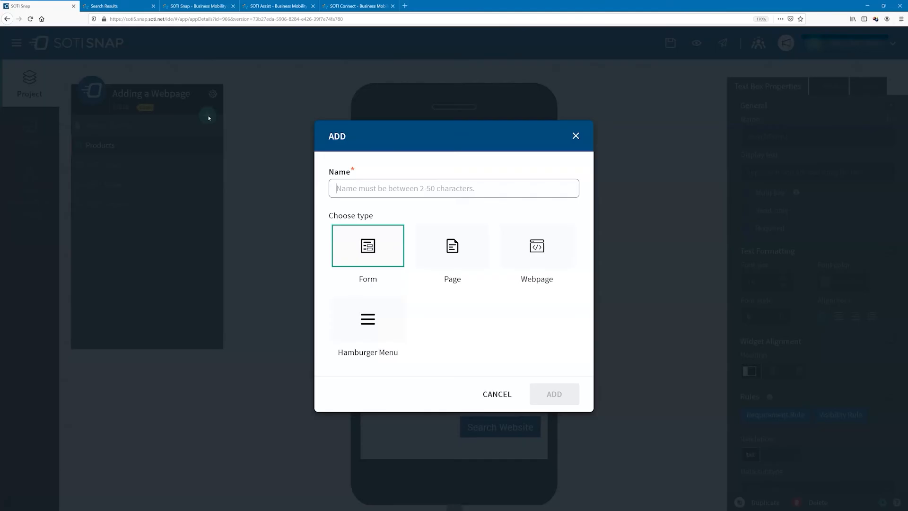
{"action": "left_click", "coordinate": [514, 248]}
{"action": "left_click", "coordinate": [416, 189]}
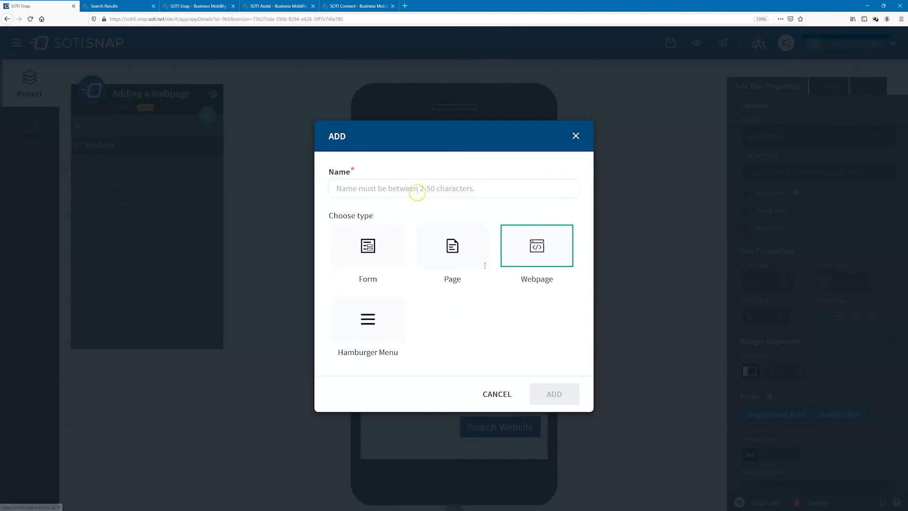
{"action": "type", "text": "Search Results"}
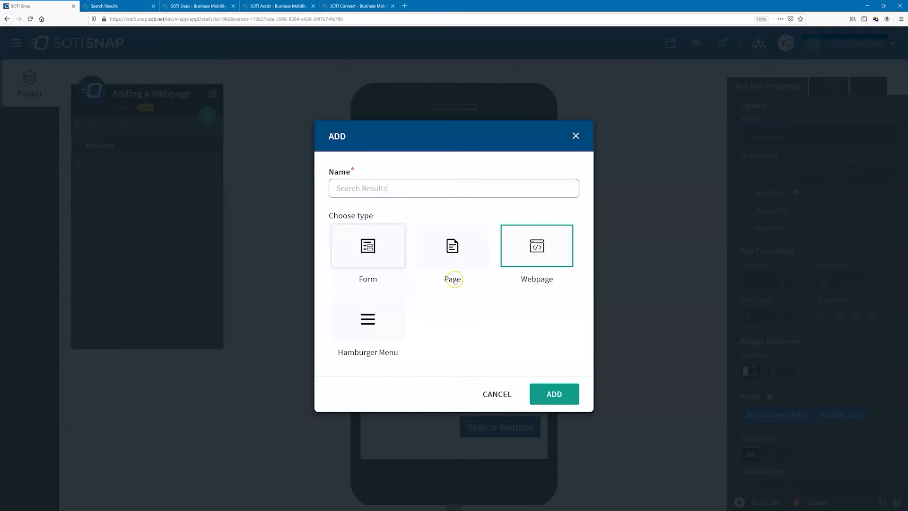
{"action": "left_click", "coordinate": [551, 388]}
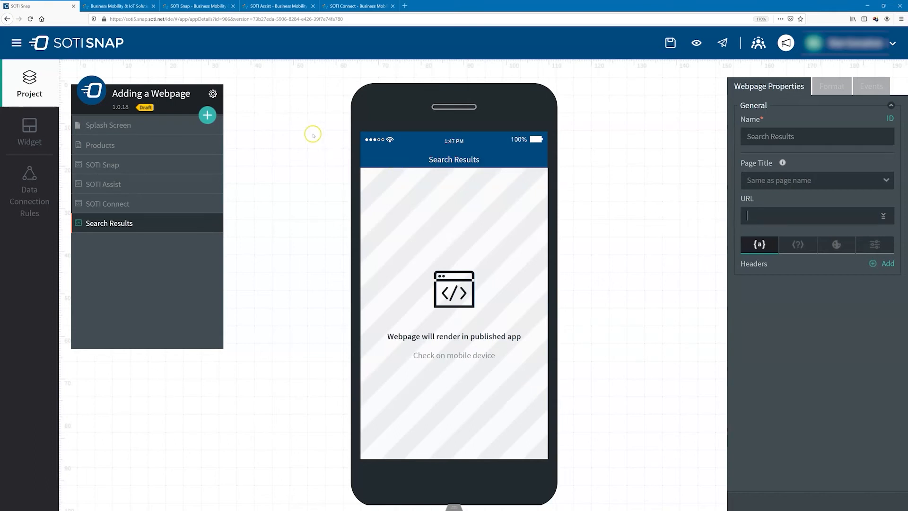
{"action": "left_click", "coordinate": [138, 9]}
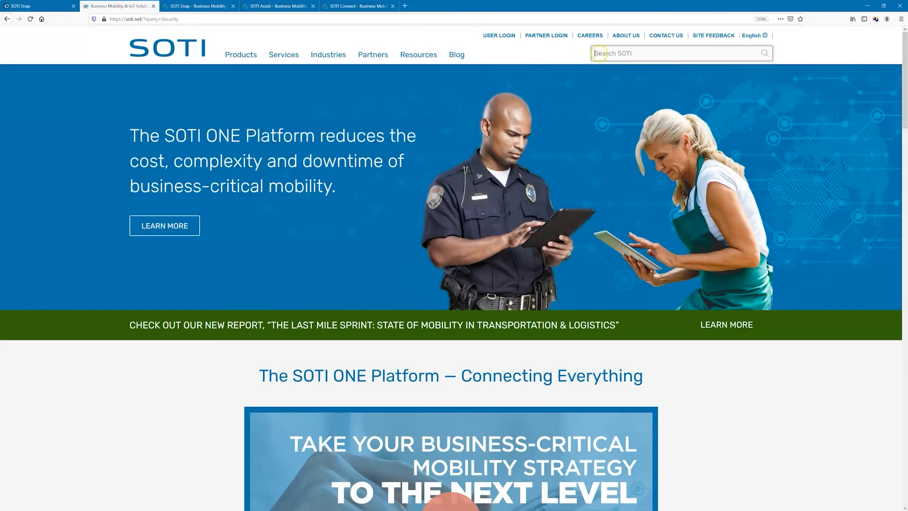
{"action": "type", "text": "Product"}
{"action": "key", "text": "Return"}
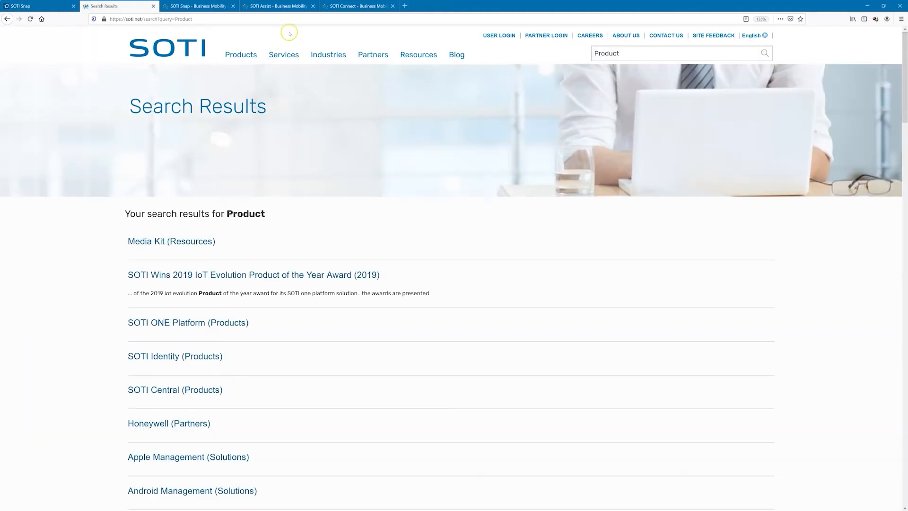
{"action": "left_click_drag", "start_coordinate": [158, 19], "coordinate": [100, 21]}
{"action": "key", "text": "ctrl+c"}
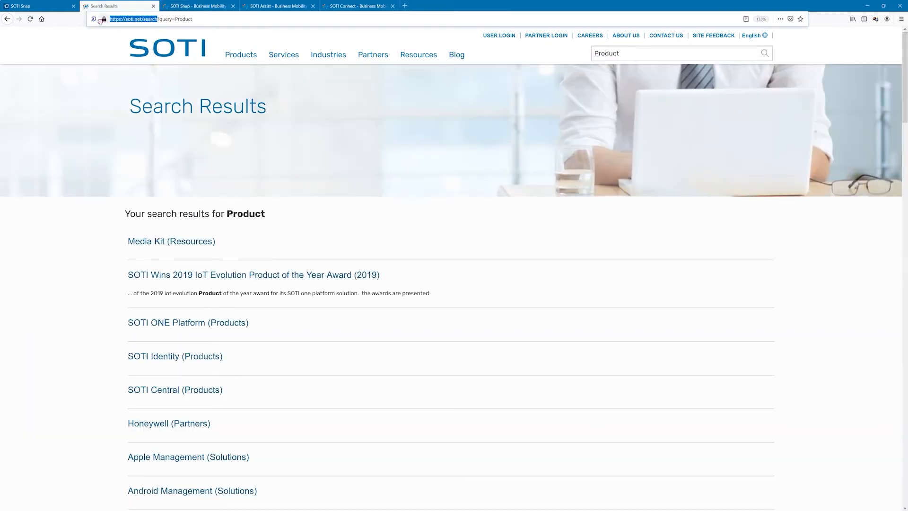
{"action": "right_click", "coordinate": [128, 22]}
{"action": "left_click", "coordinate": [143, 42]}
{"action": "left_click", "coordinate": [28, 6]}
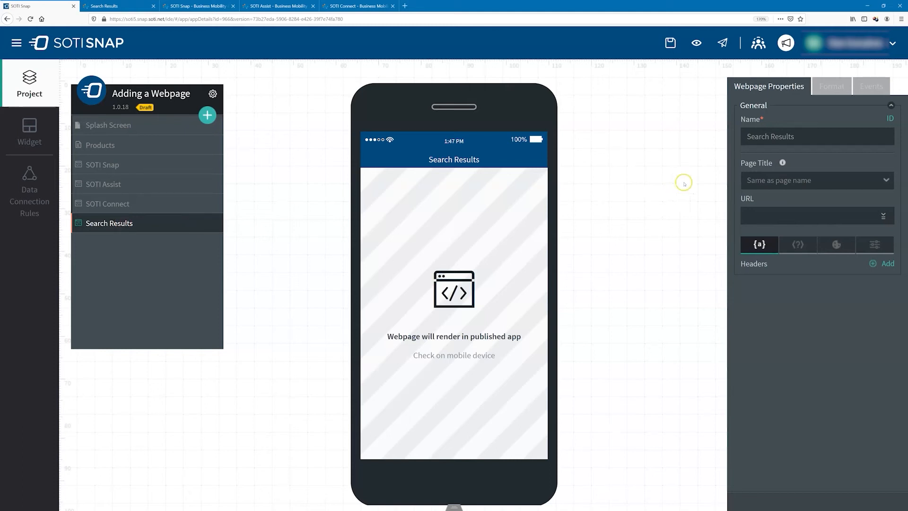
{"action": "left_click", "coordinate": [753, 213]}
{"action": "right_click", "coordinate": [753, 216]}
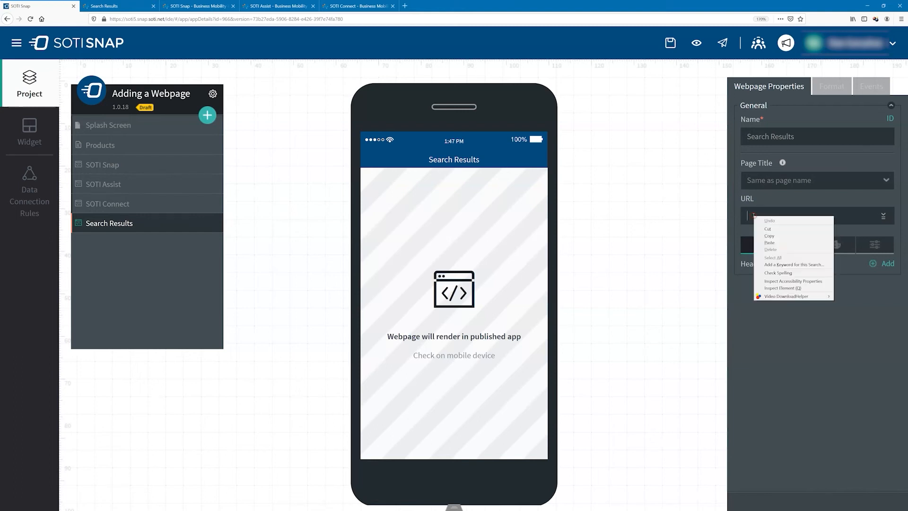
{"action": "left_click", "coordinate": [766, 243]}
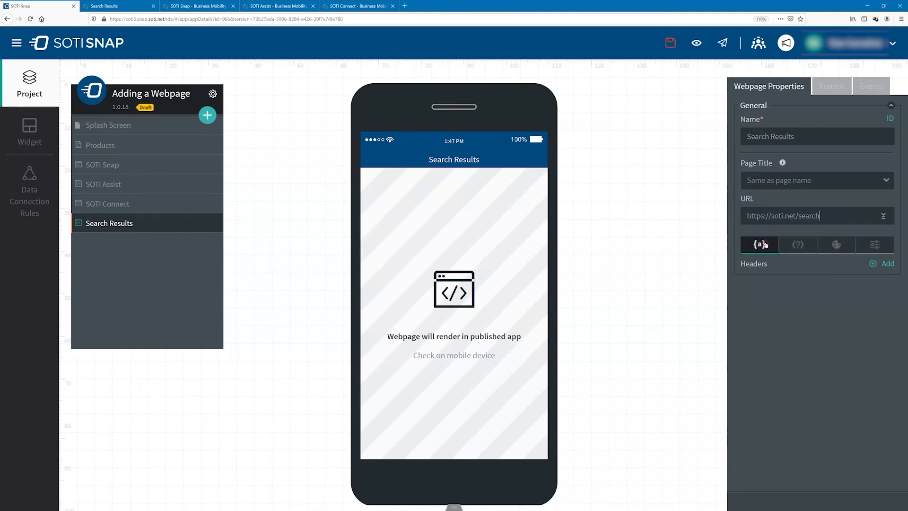
{"action": "left_click", "coordinate": [809, 227]}
Review the Headers, Query strings, Cookies and Path parameters settings of the Search Results webpage
{"action": "left_click", "coordinate": [759, 243]}
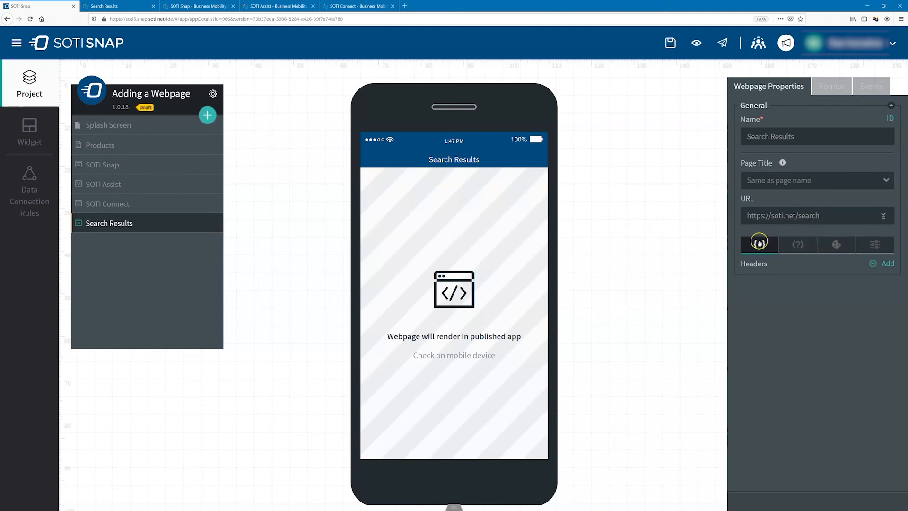
{"action": "left_click", "coordinate": [759, 265]}
{"action": "left_click", "coordinate": [798, 244]}
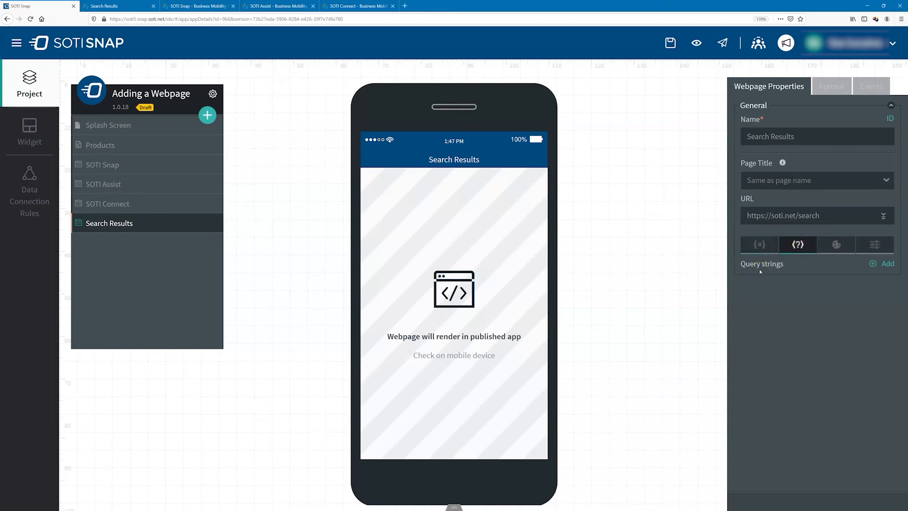
{"action": "left_click", "coordinate": [835, 244]}
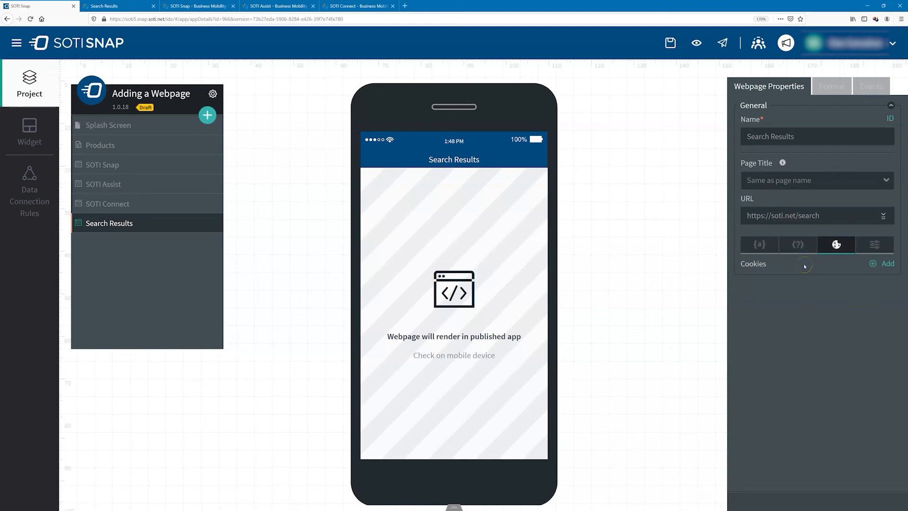
{"action": "left_click", "coordinate": [873, 247]}
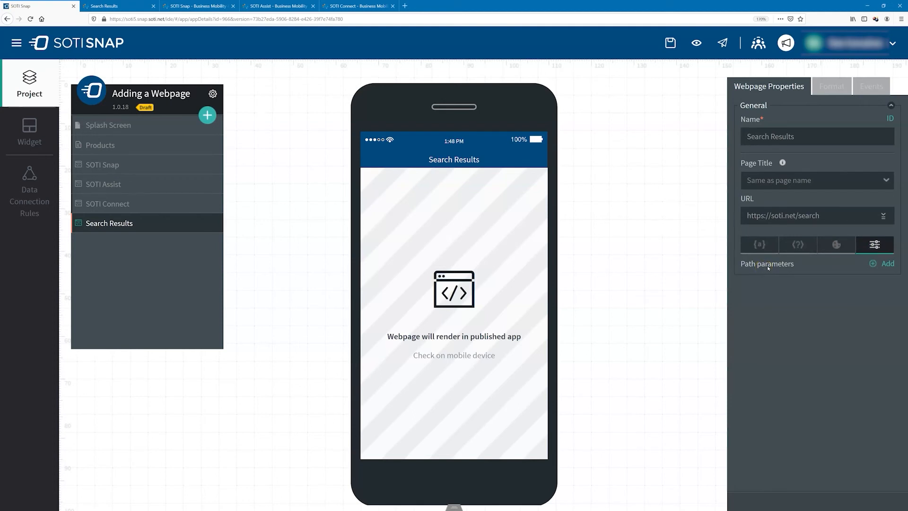
Add a blank query string to the Search Results webpage and copy the parameter name query from the website's results address
{"action": "left_click", "coordinate": [798, 246]}
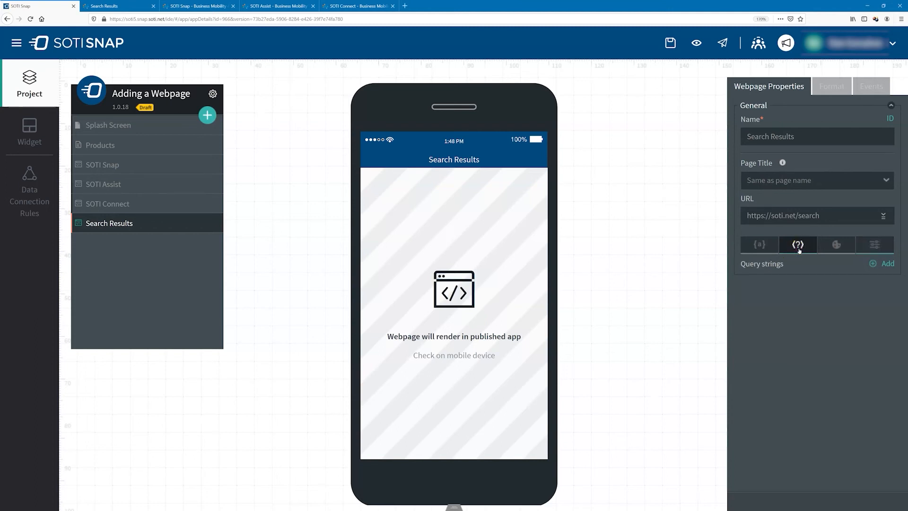
{"action": "left_click", "coordinate": [888, 265]}
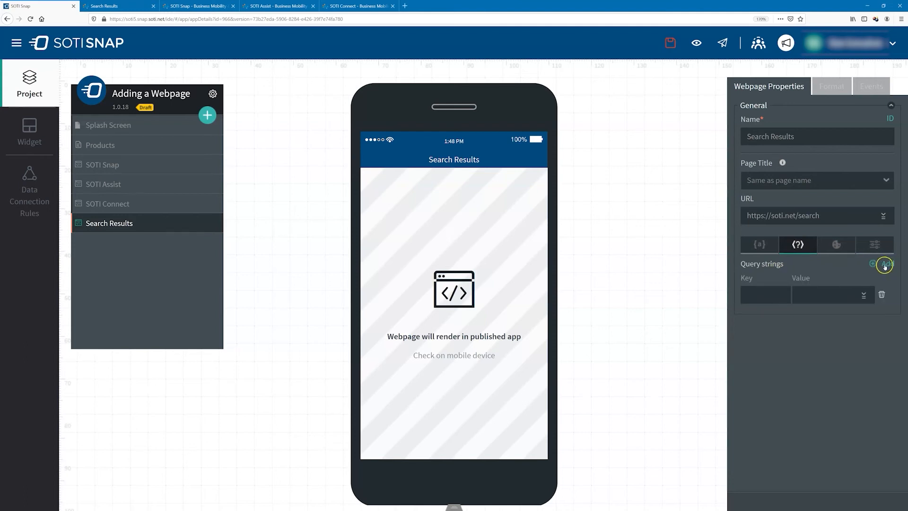
{"action": "left_click", "coordinate": [768, 292]}
{"action": "left_click", "coordinate": [125, 6]}
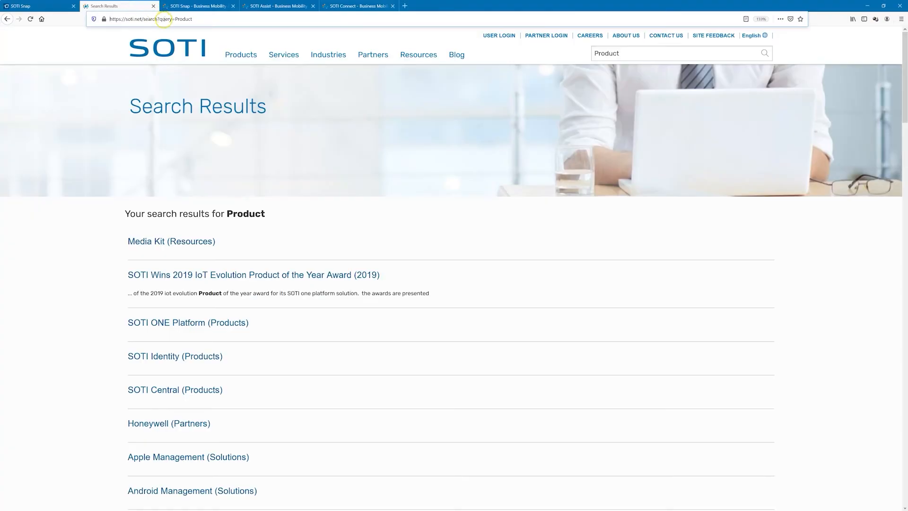
{"action": "left_click_drag", "start_coordinate": [159, 19], "coordinate": [173, 18]}
{"action": "right_click", "coordinate": [172, 19]}
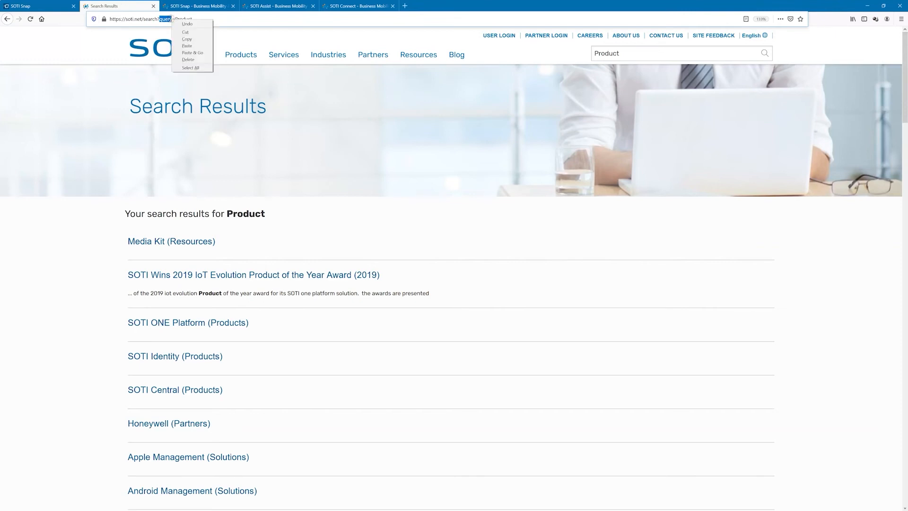
{"action": "left_click", "coordinate": [185, 40]}
Set the new query string's key to query and its value to the app field searchTerm1
{"action": "left_click", "coordinate": [31, 6]}
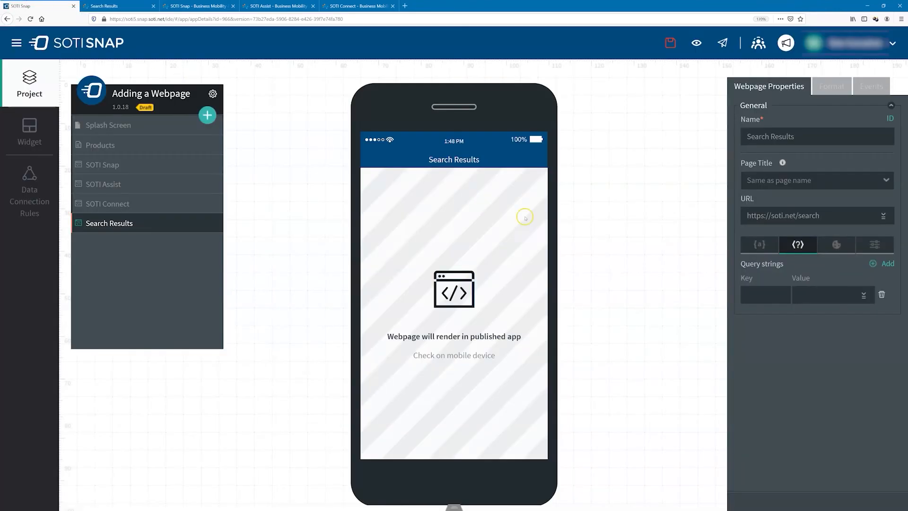
{"action": "left_click", "coordinate": [757, 296]}
{"action": "right_click", "coordinate": [758, 295]}
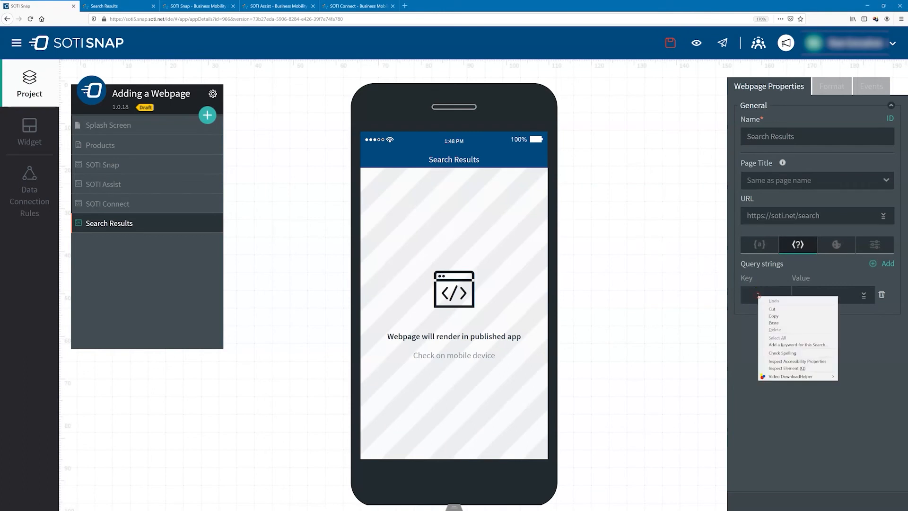
{"action": "left_click", "coordinate": [773, 321]}
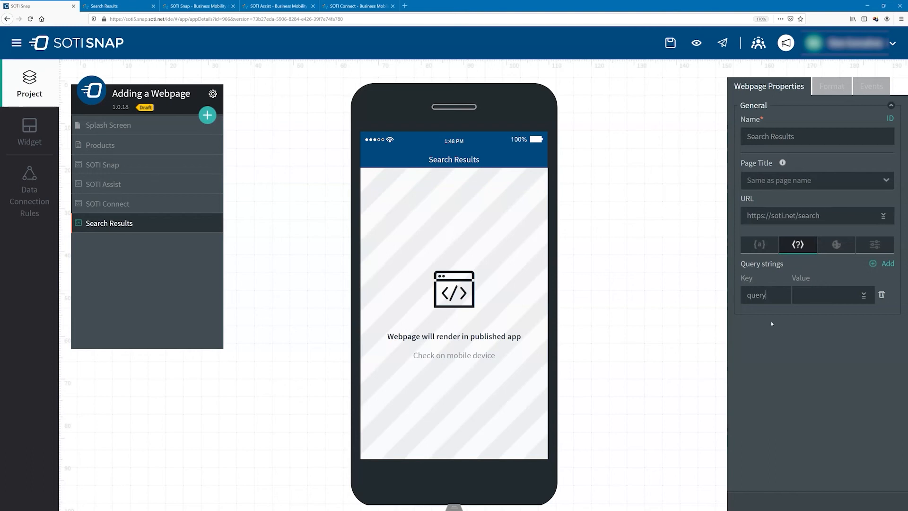
{"action": "left_click", "coordinate": [758, 300]}
{"action": "left_click", "coordinate": [863, 296]}
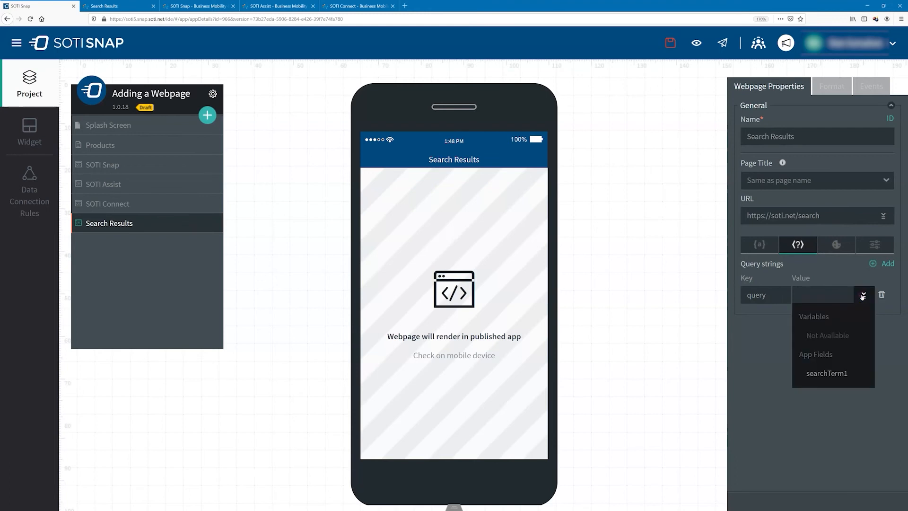
{"action": "left_click", "coordinate": [822, 374]}
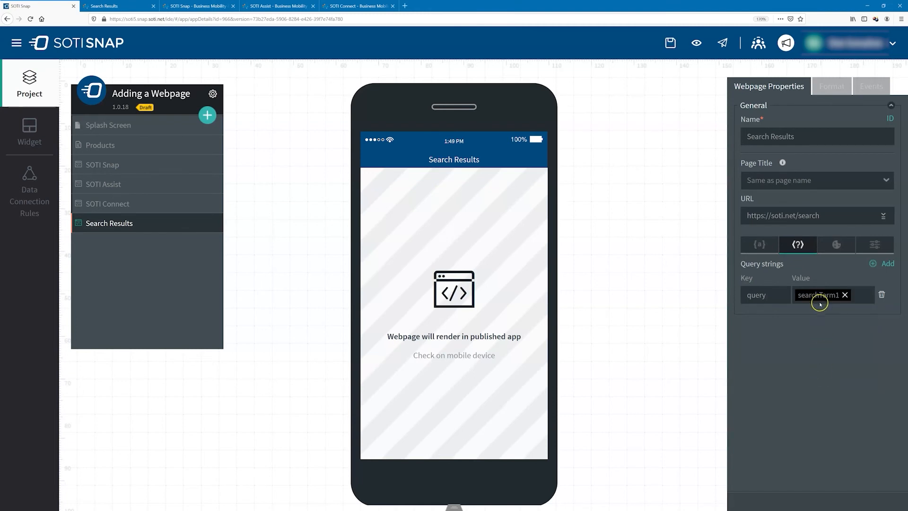
Compare the name of the Products page search text box with the query string value of the Search Results webpage
{"action": "left_click", "coordinate": [114, 147]}
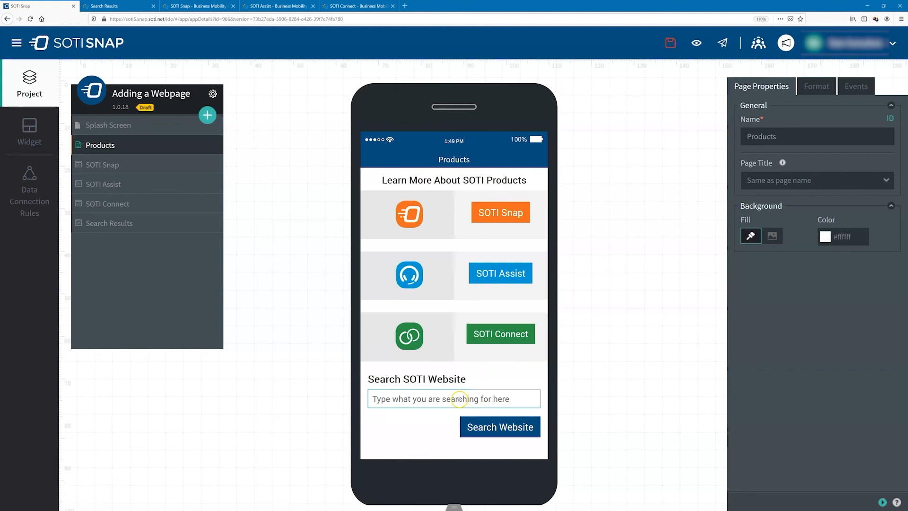
{"action": "left_click", "coordinate": [438, 397]}
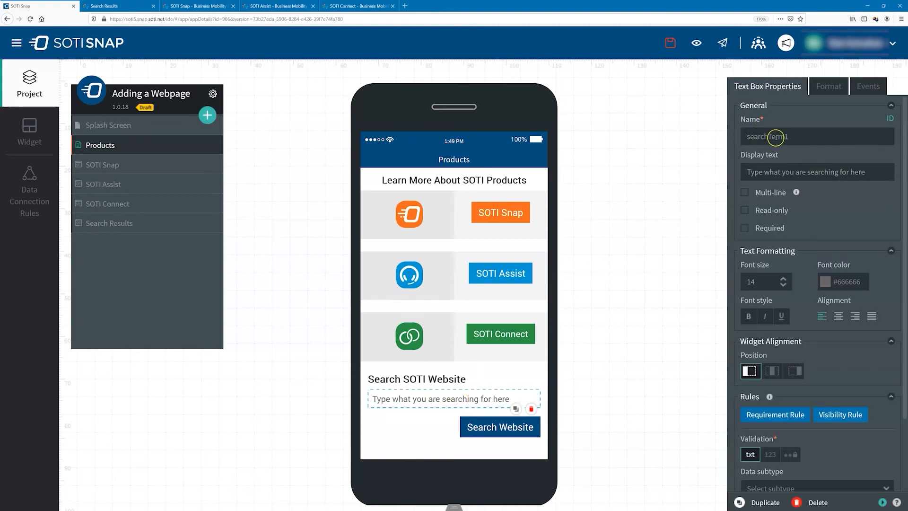
{"action": "left_click", "coordinate": [117, 223]}
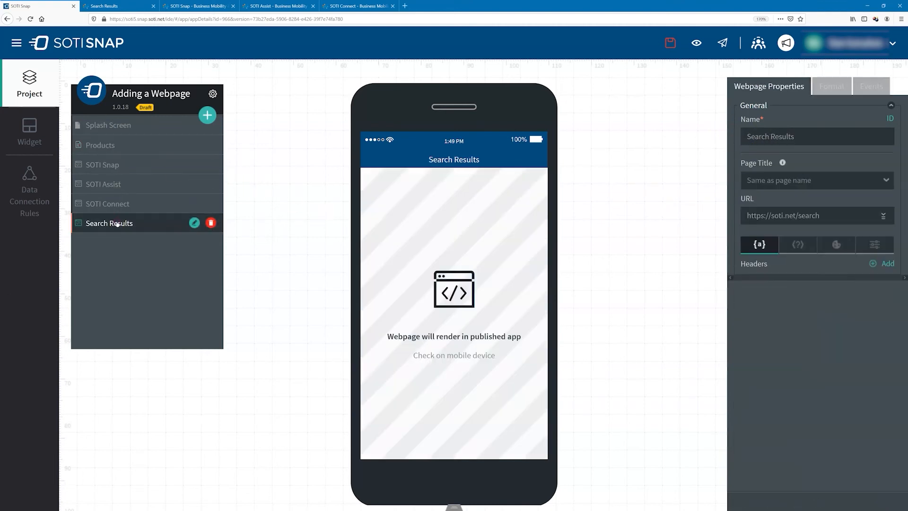
{"action": "left_click", "coordinate": [789, 247]}
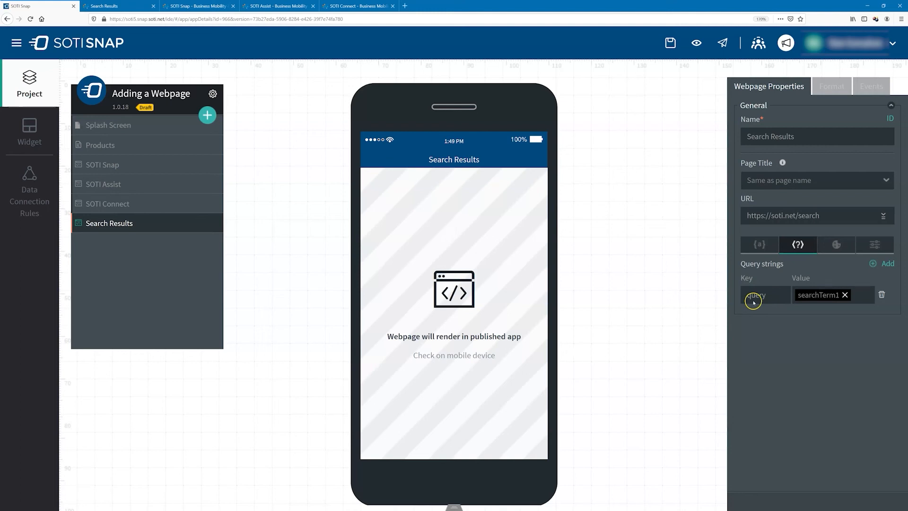
Give the Search Website button on the Products page an On Click Navigate action to Search Results and save it
{"action": "left_click", "coordinate": [114, 146]}
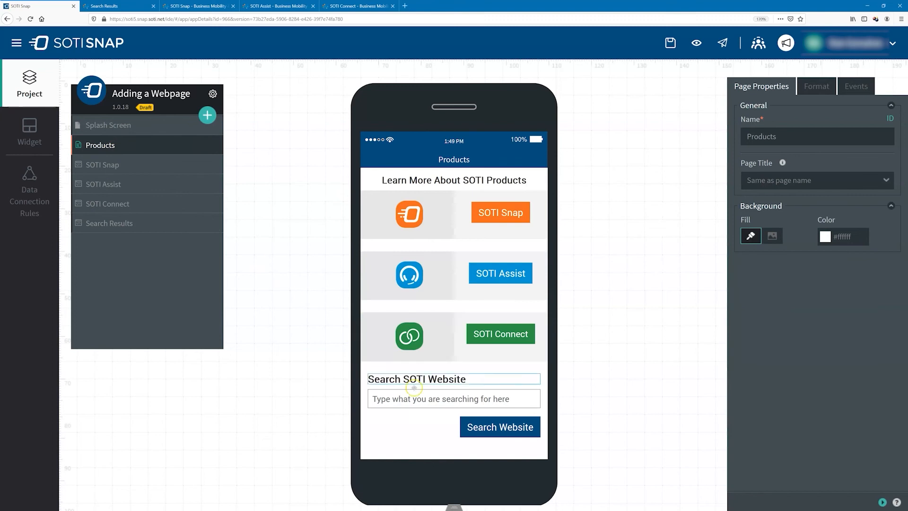
{"action": "left_click", "coordinate": [504, 429]}
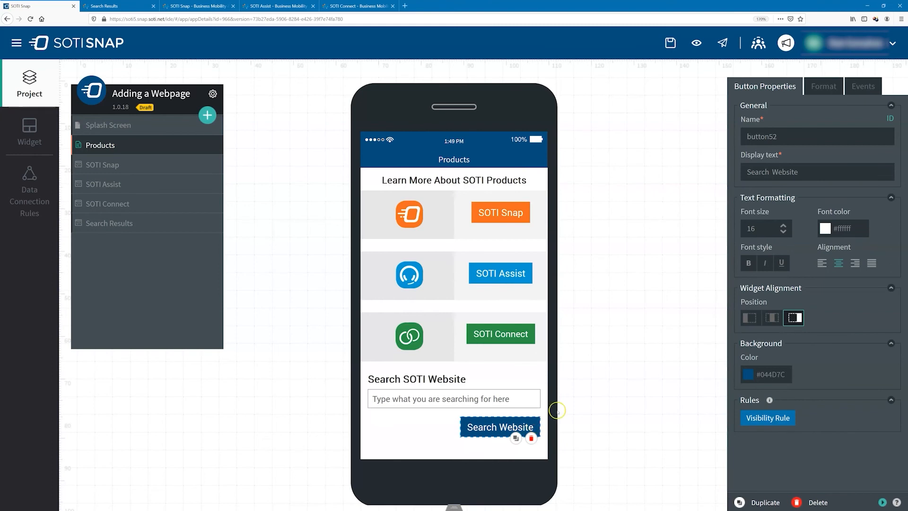
{"action": "left_click", "coordinate": [865, 87]}
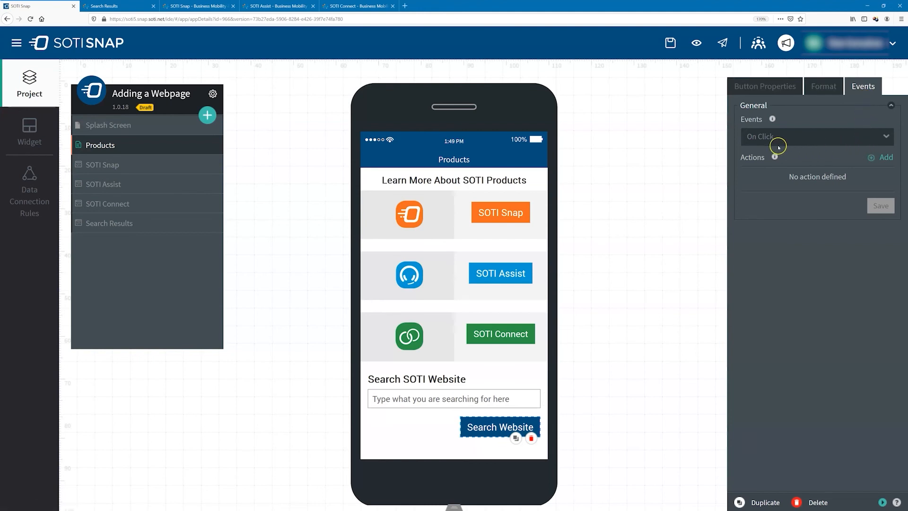
{"action": "left_click", "coordinate": [887, 157]}
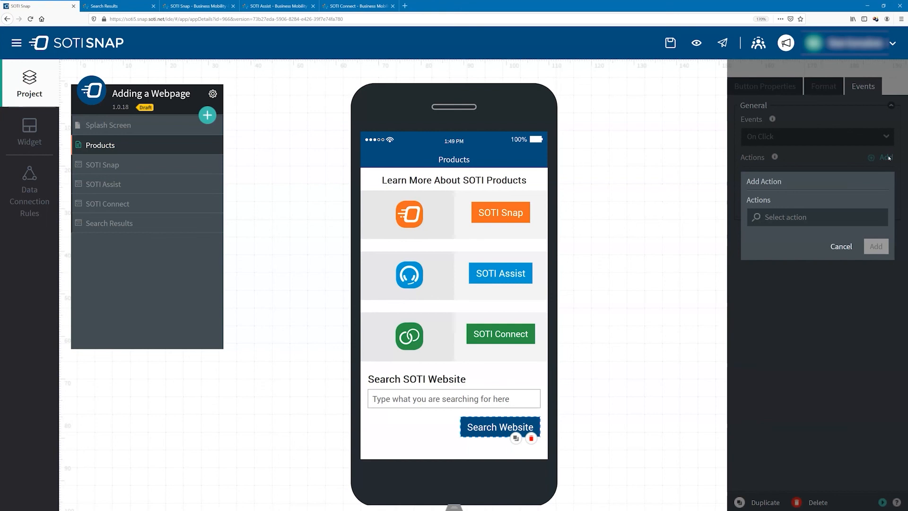
{"action": "left_click", "coordinate": [826, 218]}
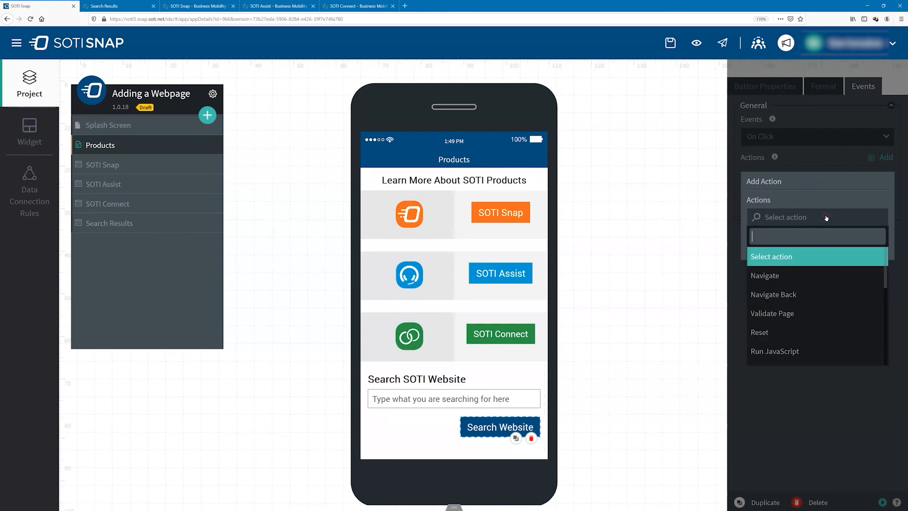
{"action": "left_click", "coordinate": [768, 276]}
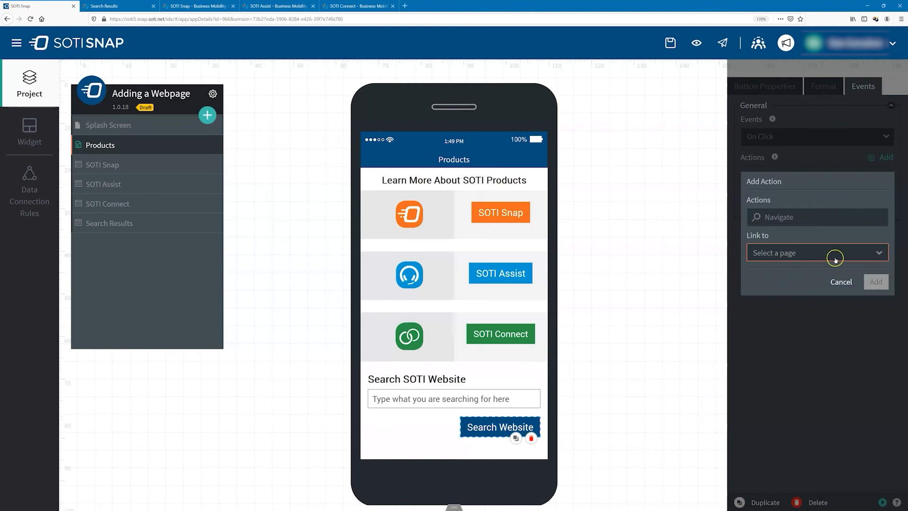
{"action": "left_click", "coordinate": [864, 251]}
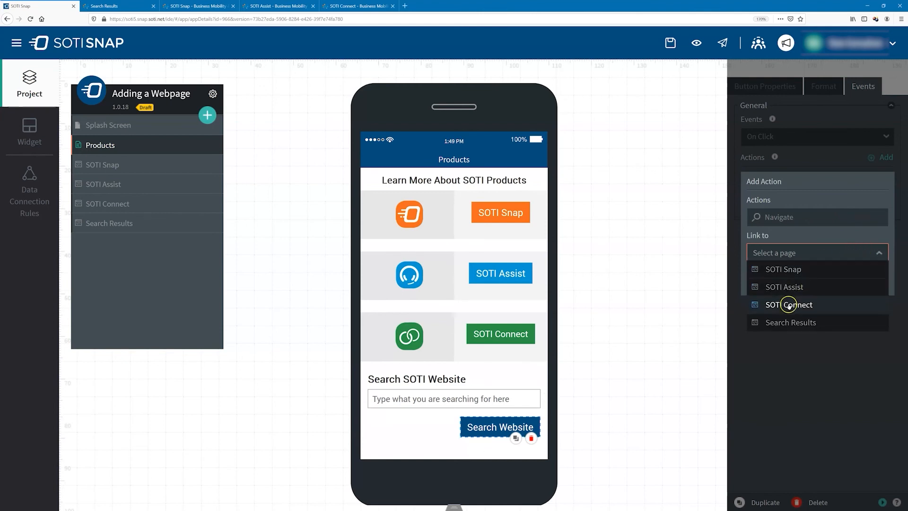
{"action": "left_click", "coordinate": [779, 324]}
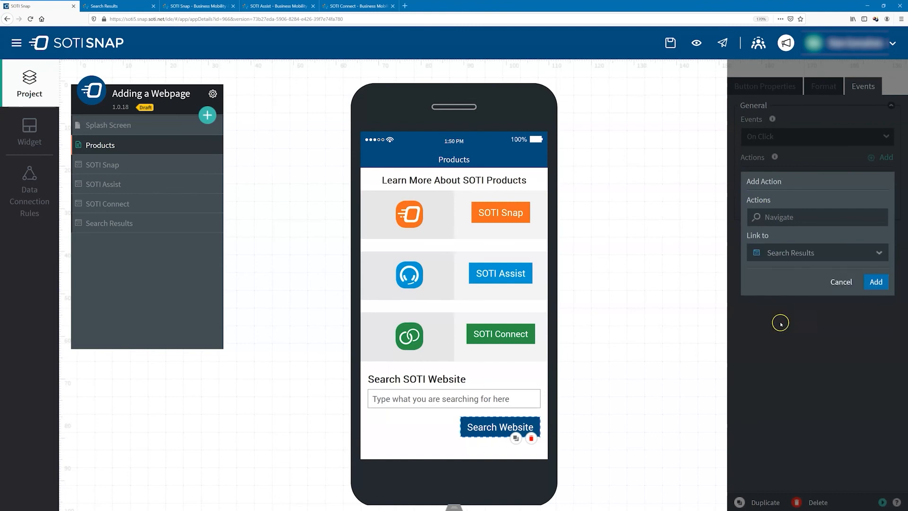
{"action": "left_click", "coordinate": [878, 283]}
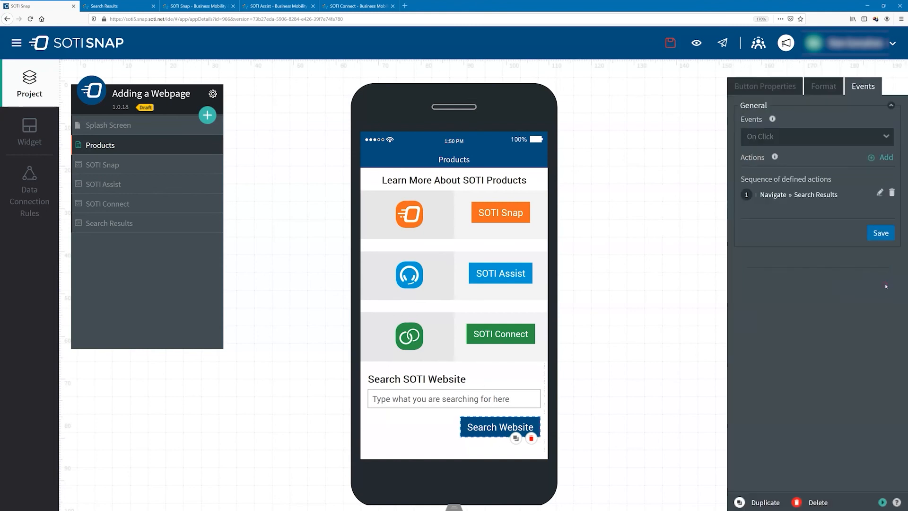
{"action": "left_click", "coordinate": [880, 233]}
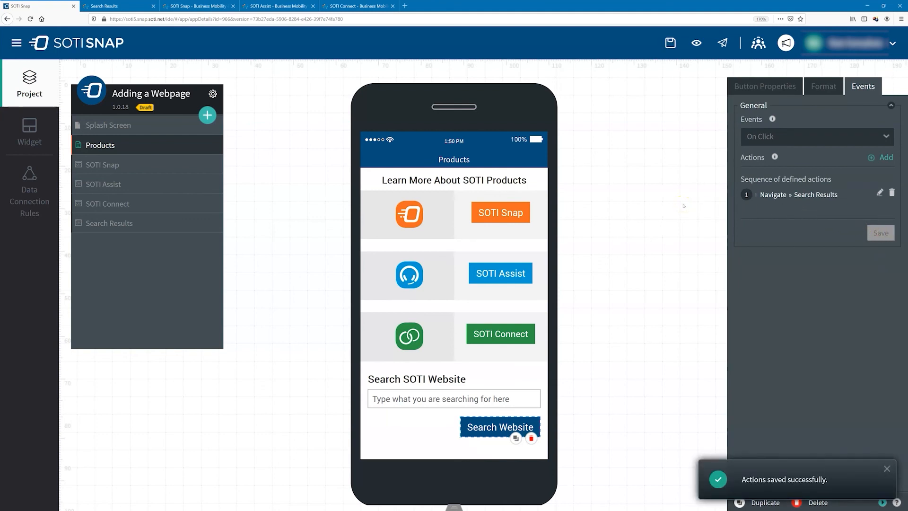
Recheck the Search Results webpage and the Products page, and publish the app
{"action": "left_click", "coordinate": [123, 225]}
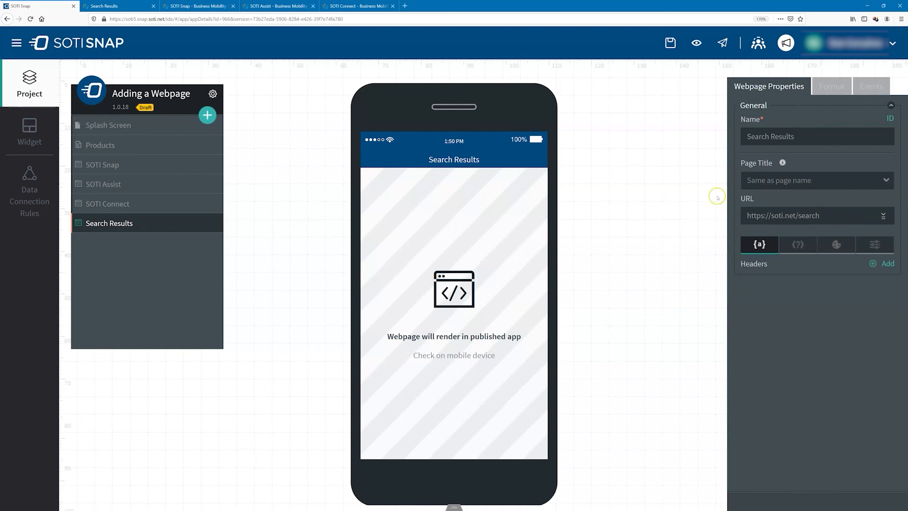
{"action": "left_click", "coordinate": [117, 145]}
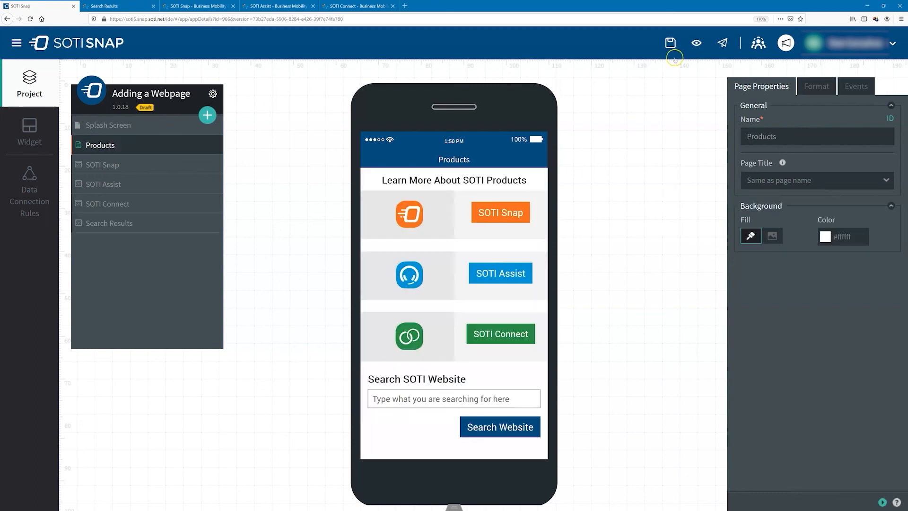
{"action": "left_click", "coordinate": [723, 43]}
{"action": "left_click", "coordinate": [594, 419]}
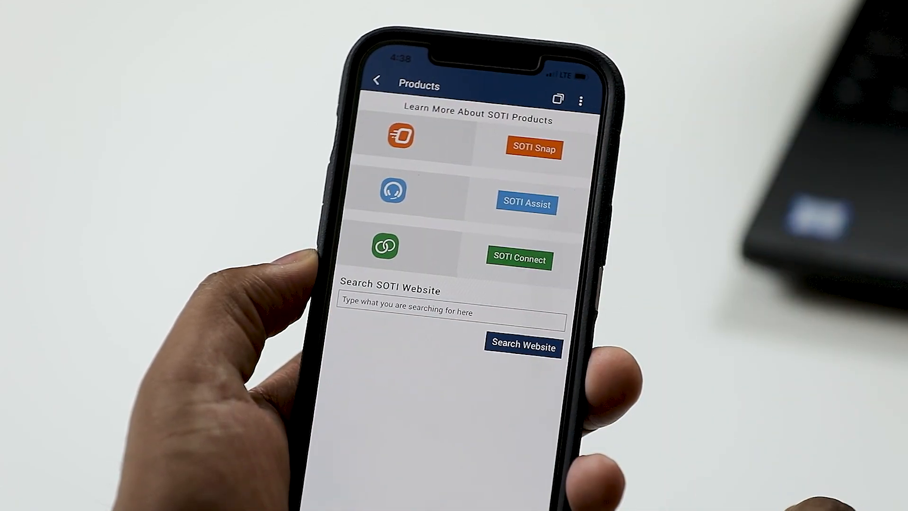
{"action": "left_click", "coordinate": [454, 310]}
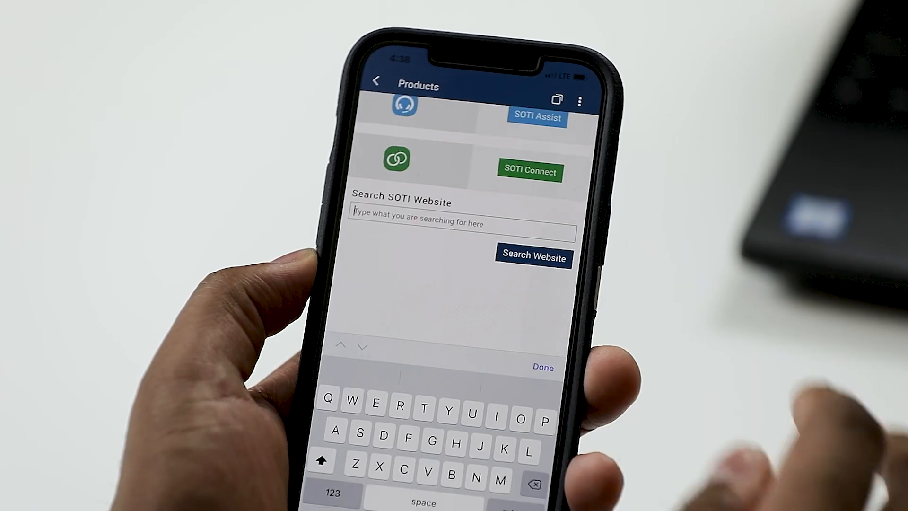
{"action": "type", "text": "Supp"}
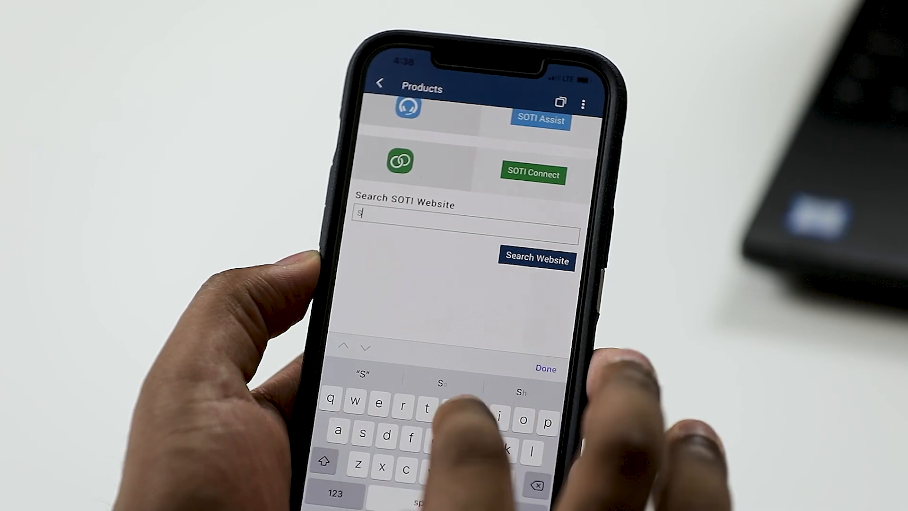
{"action": "type", "text": "ort"}
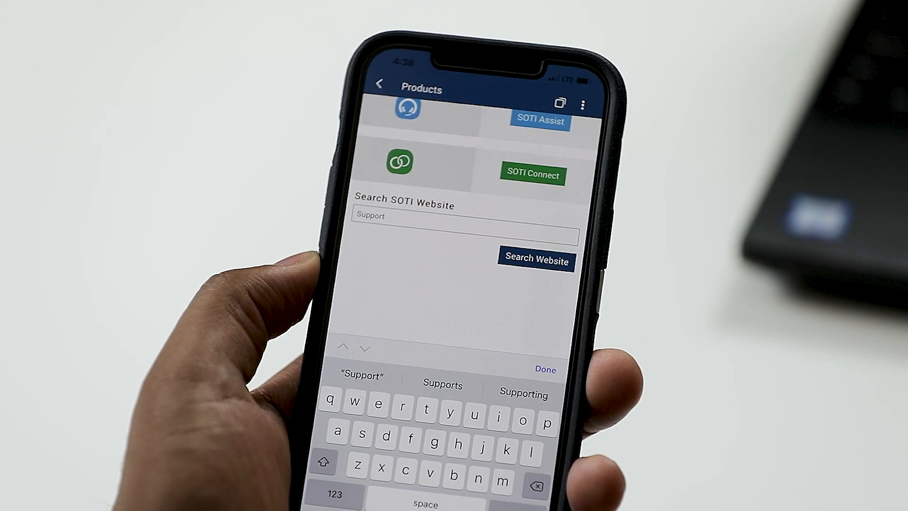
{"action": "left_click", "coordinate": [518, 257]}
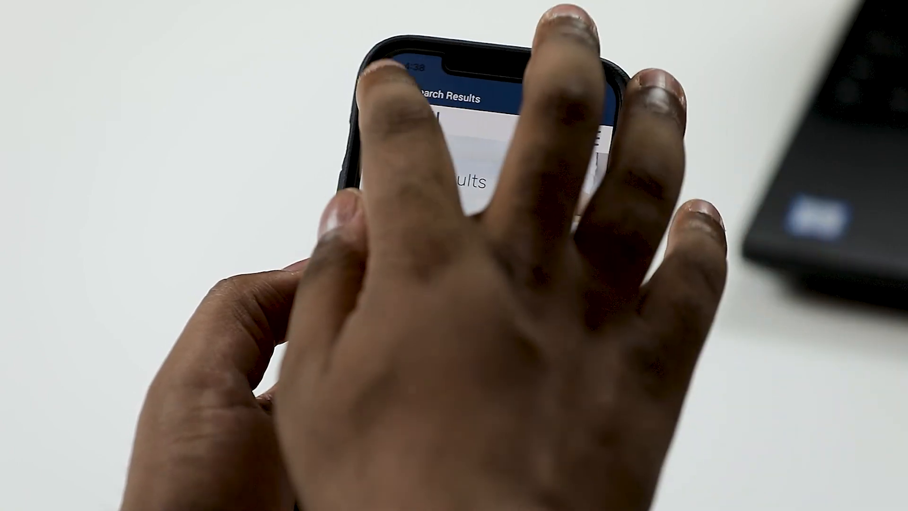
{"action": "left_click", "coordinate": [380, 84]}
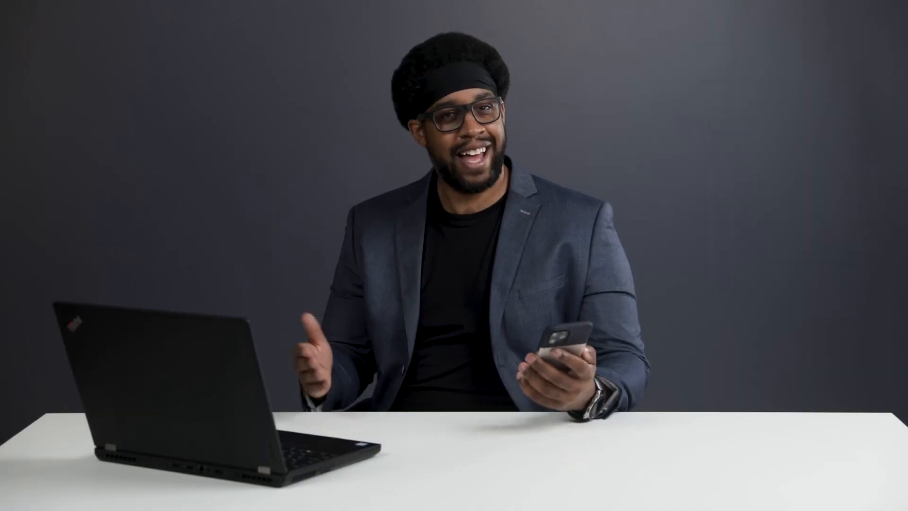